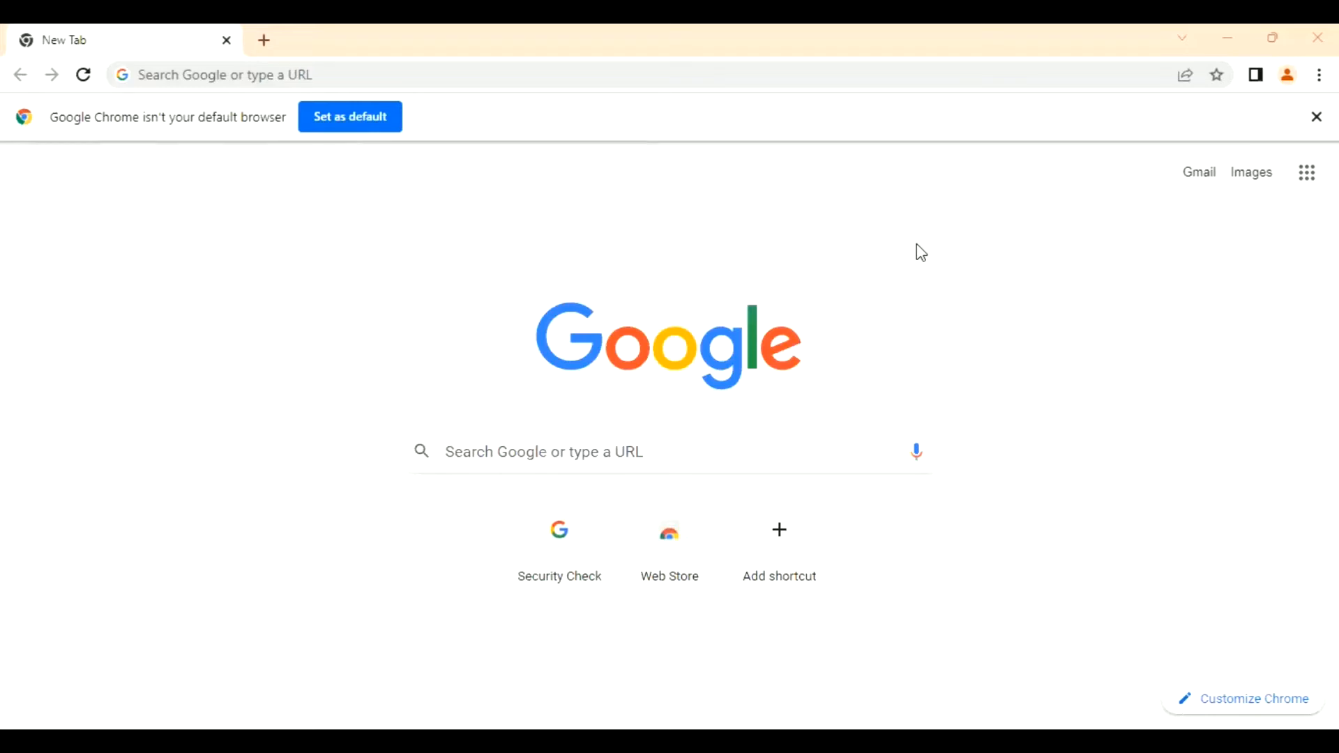
# Search Google for "arduino ide" and open the Previous Release 1.8.18 page of the Arduino site
pyautogui.click(576, 454)
pyautogui.click(555, 494)
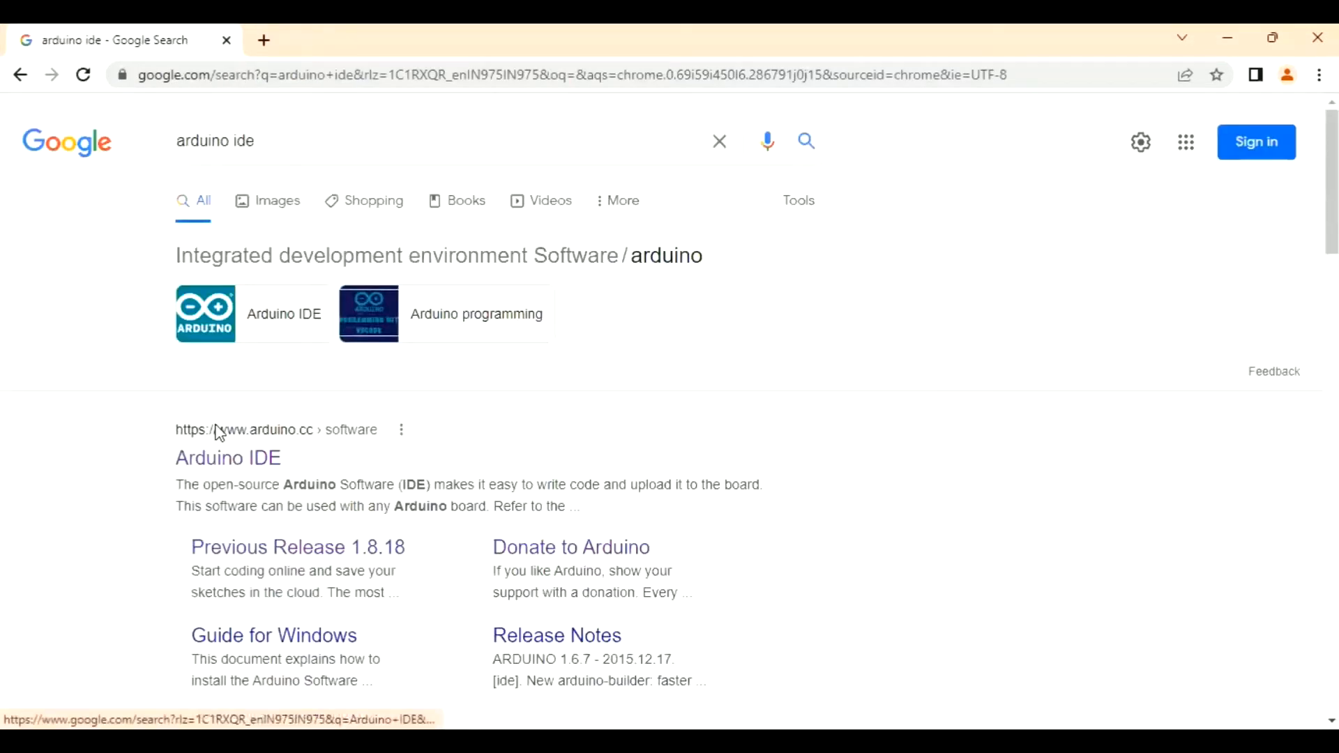
pyautogui.click(238, 463)
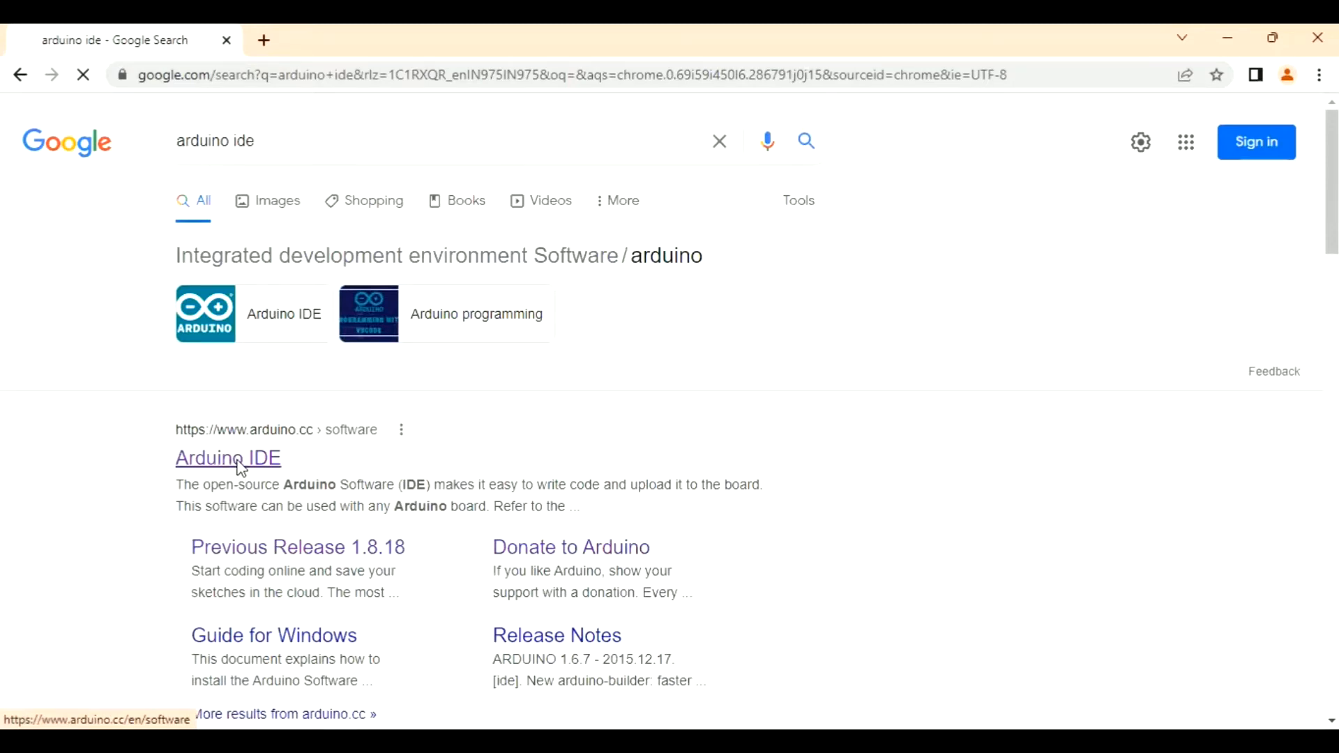
pyautogui.click(260, 553)
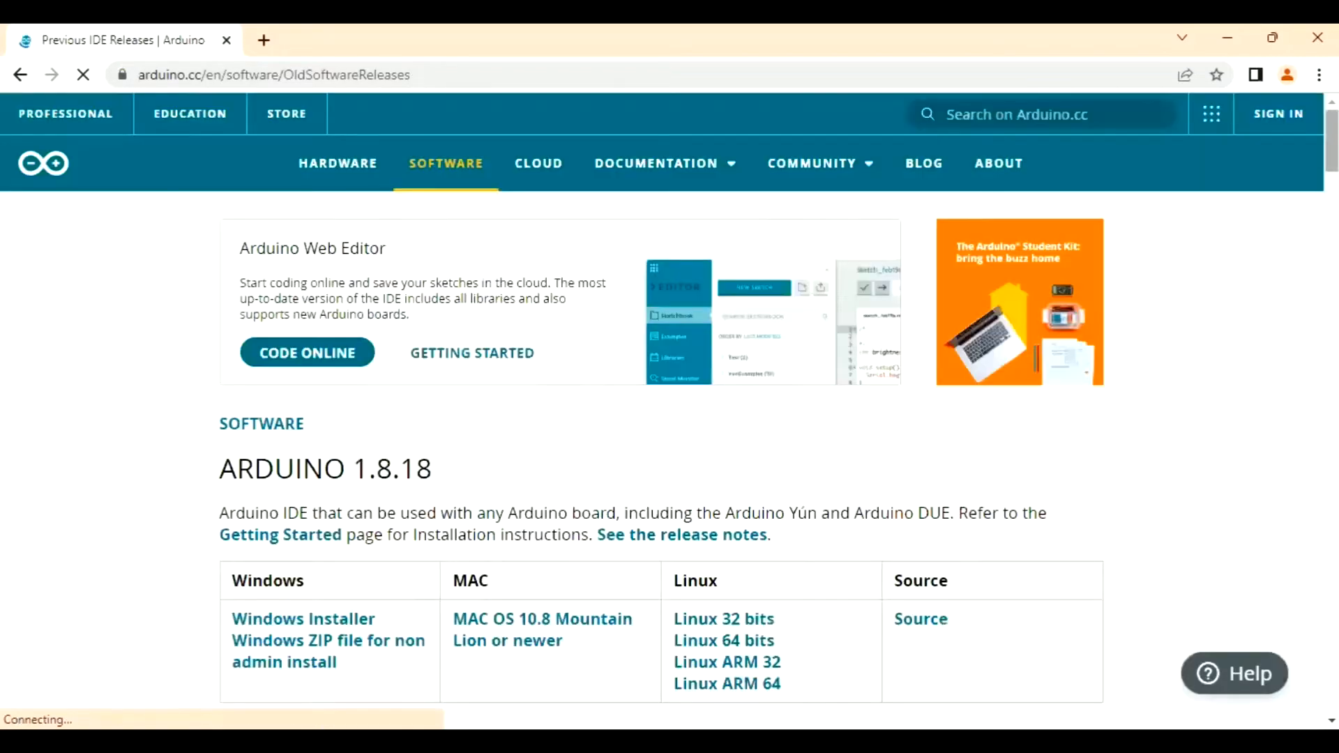
# Download the Windows Installer for version 1.8.18 from the Arduino 1.8.x release table
pyautogui.scroll(-5, 670, 419)
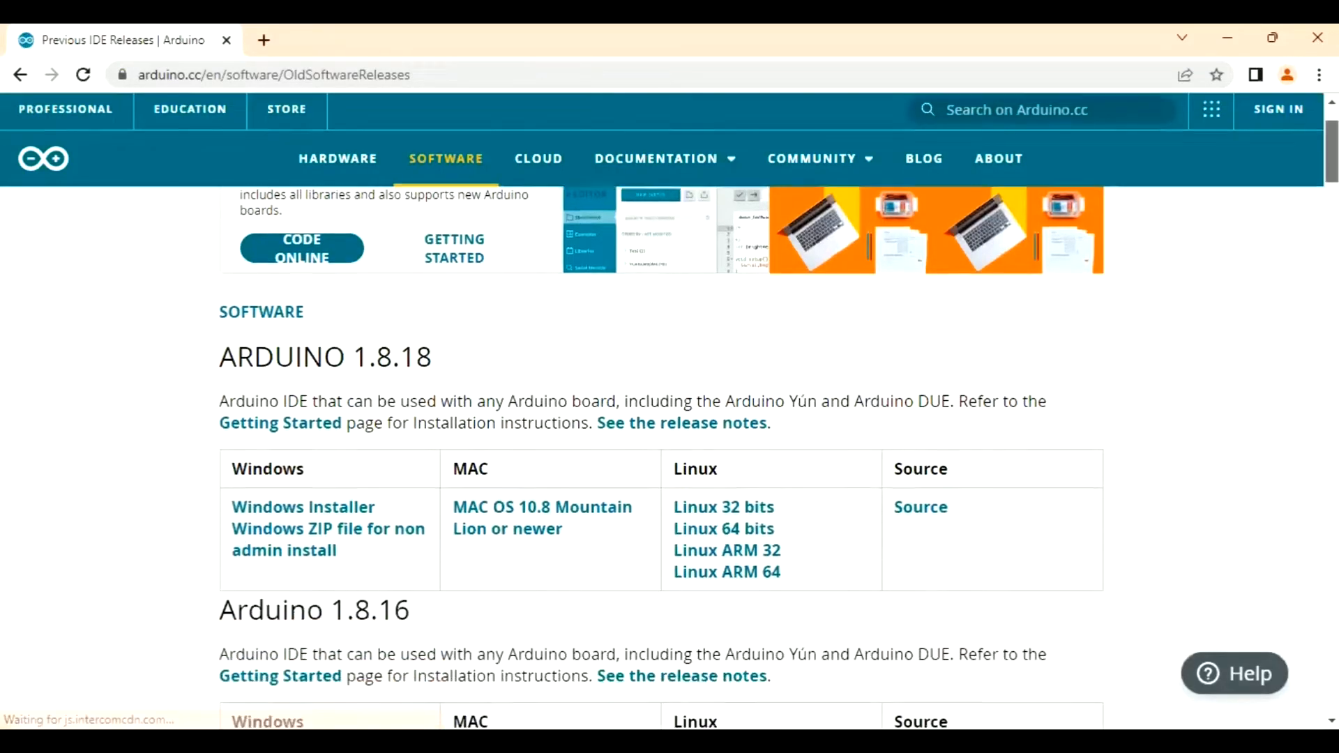
pyautogui.scroll(-13, 670, 419)
pyautogui.scroll(6, 670, 418)
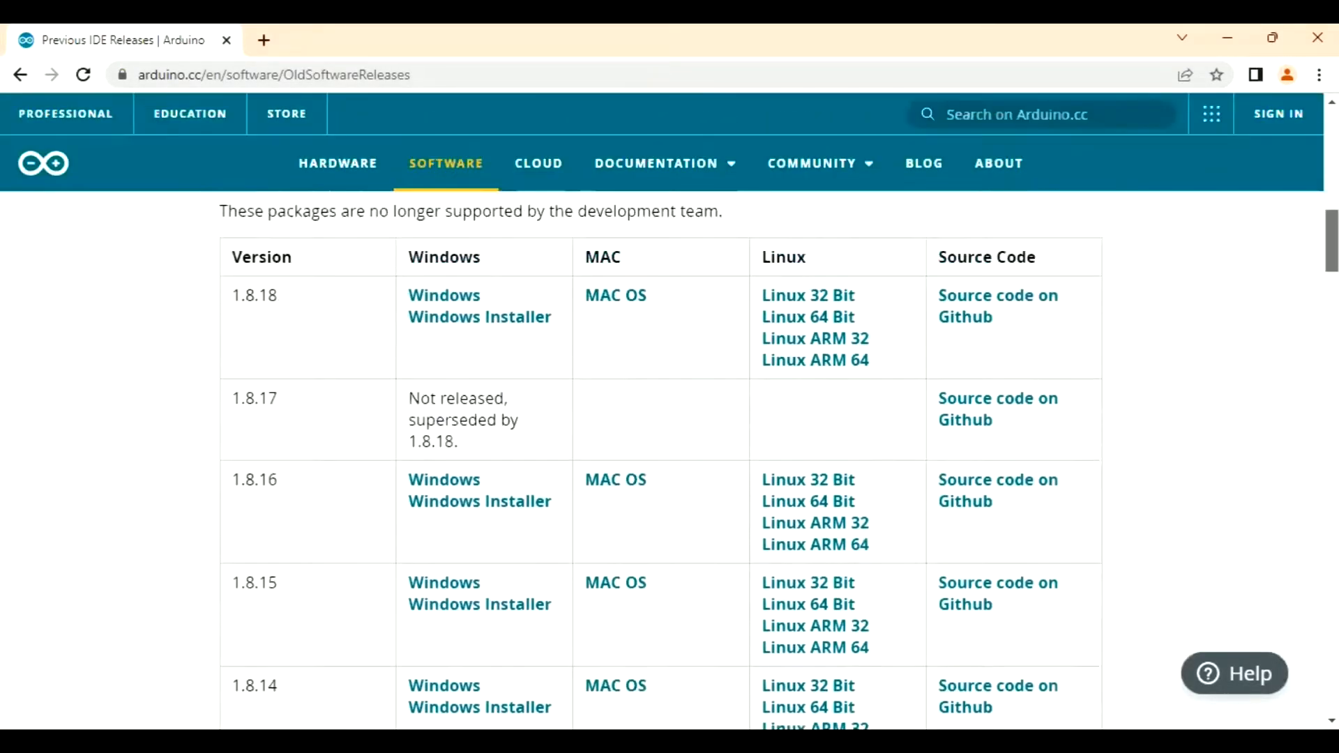
pyautogui.scroll(5, 669, 418)
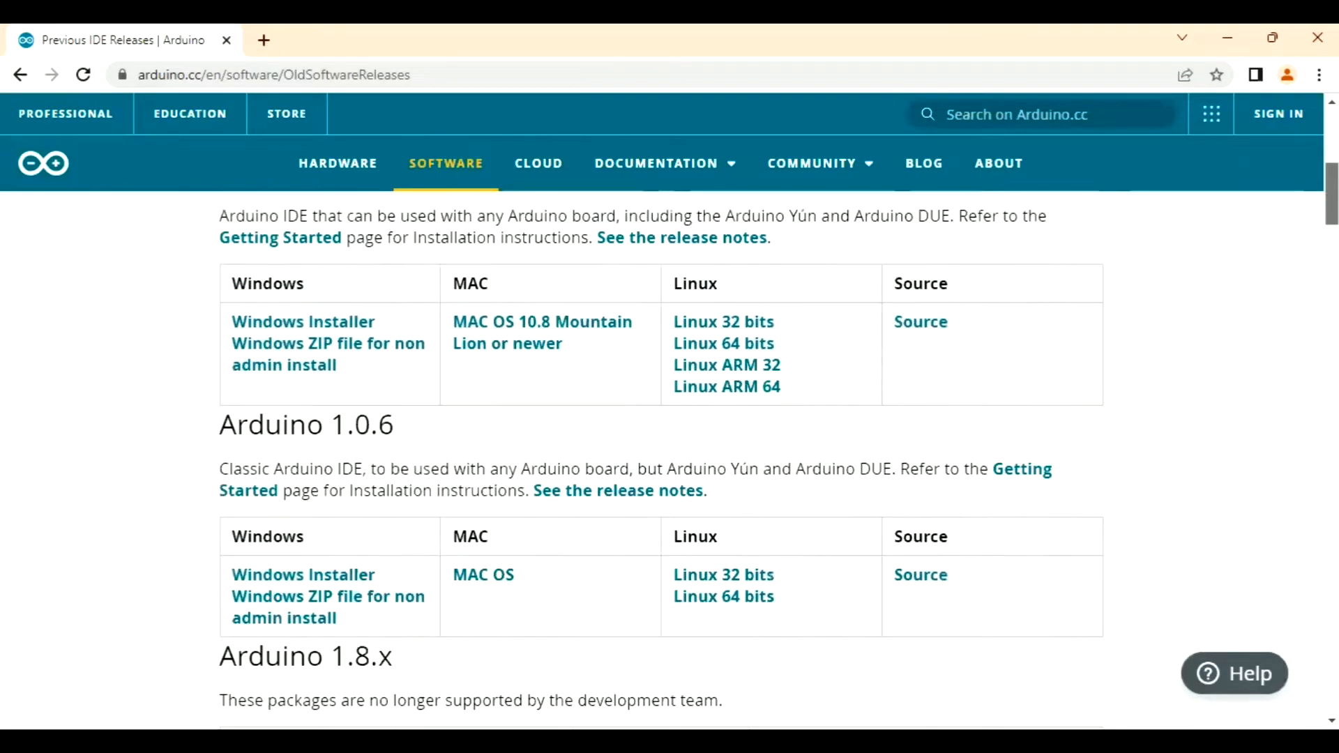
pyautogui.scroll(2, 670, 419)
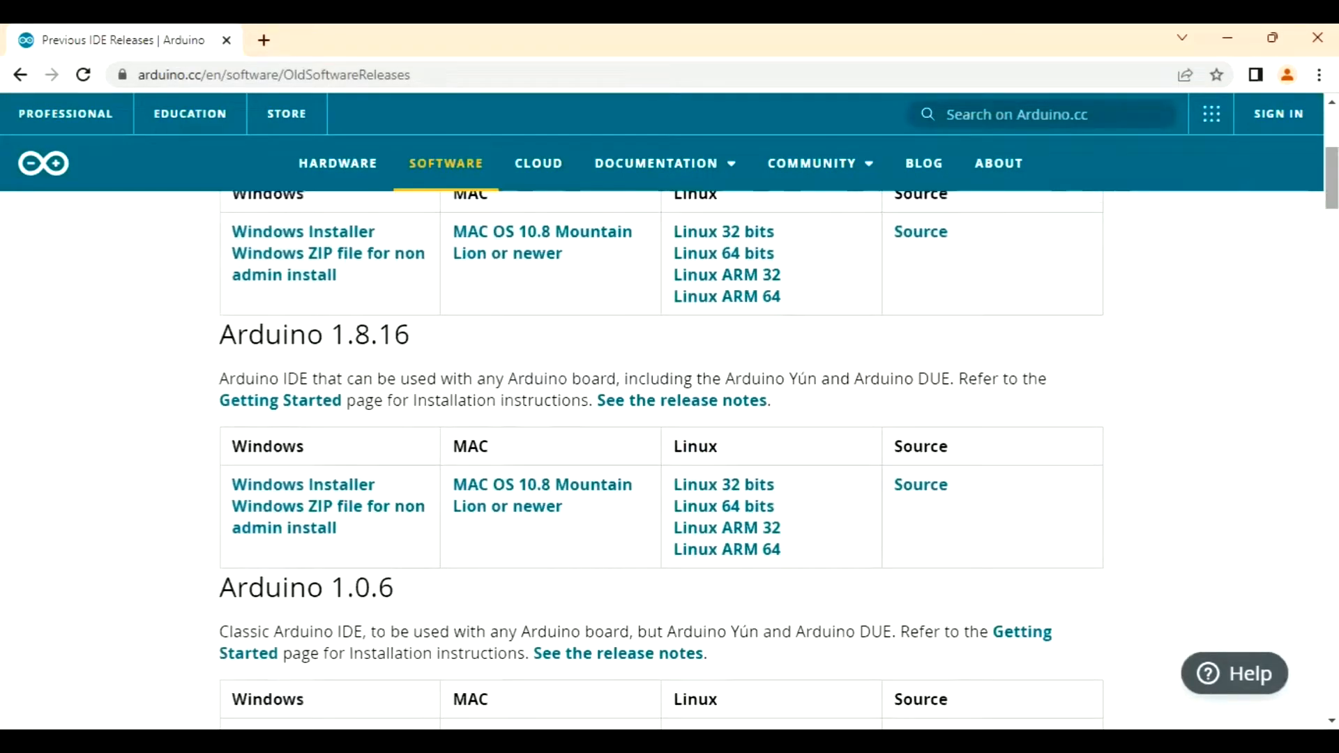
pyautogui.scroll(-7, 670, 418)
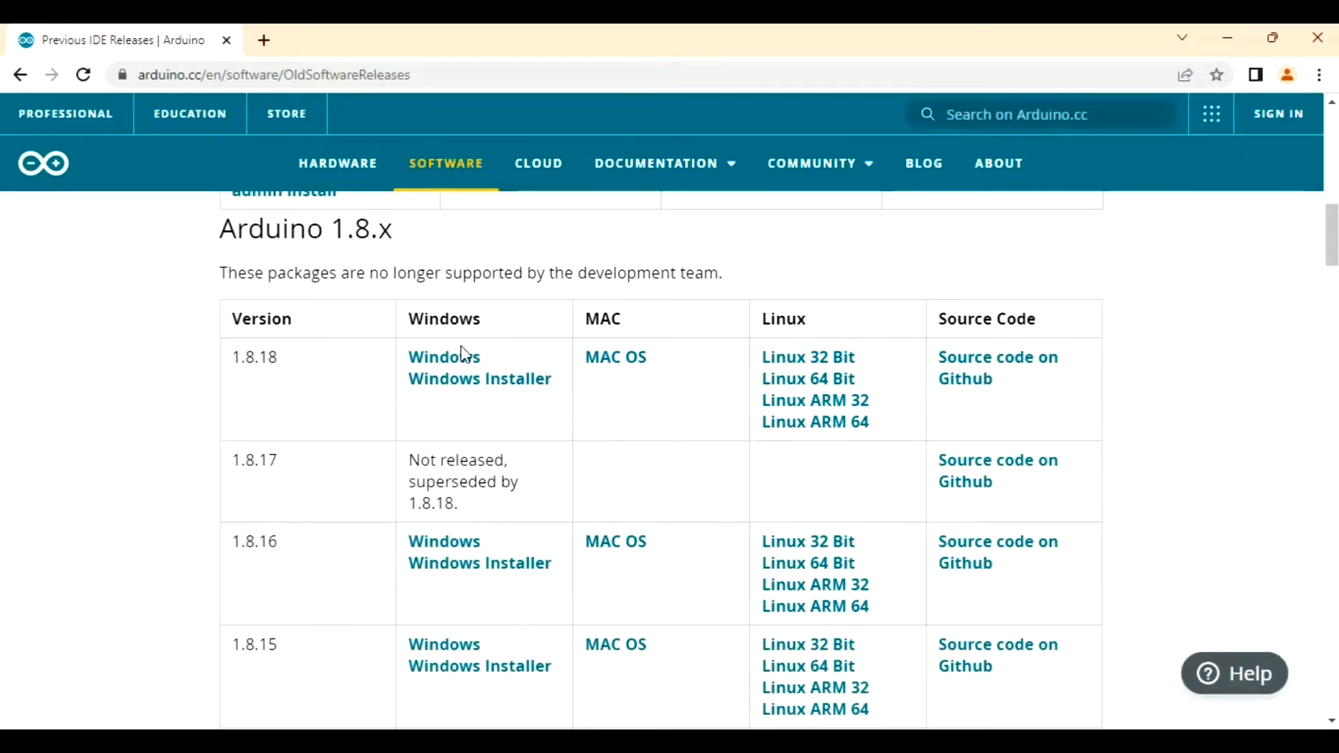
pyautogui.click(452, 389)
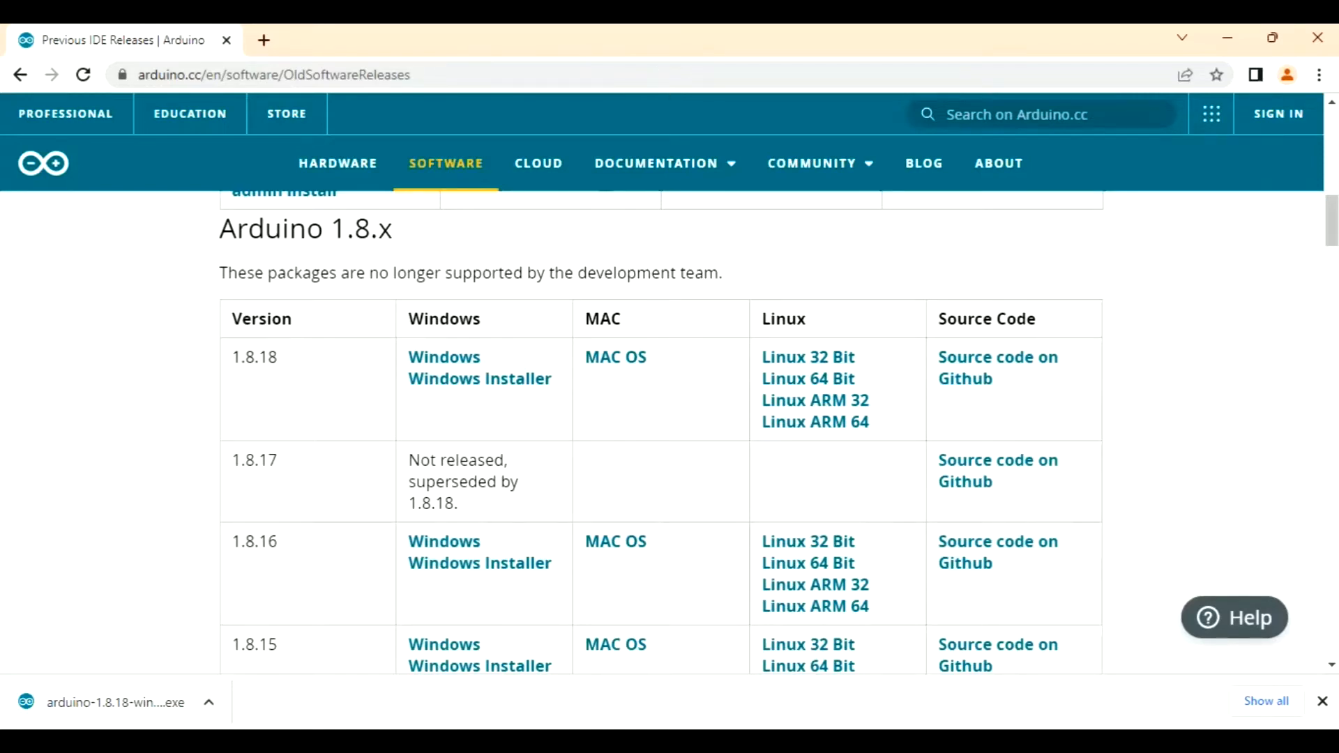
# Show the downloaded installer in its folder and run arduino-1.8.18-windows
pyautogui.click(209, 702)
pyautogui.click(251, 632)
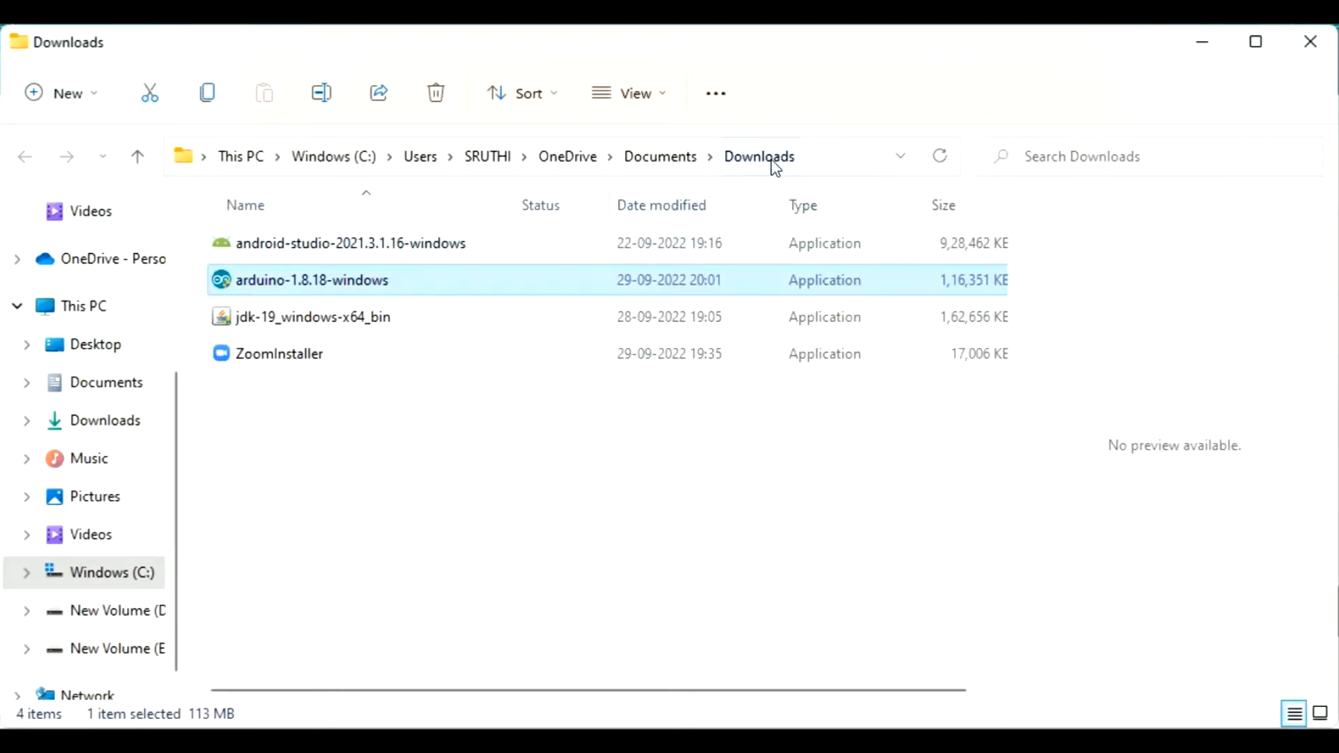
pyautogui.doubleClick(543, 274)
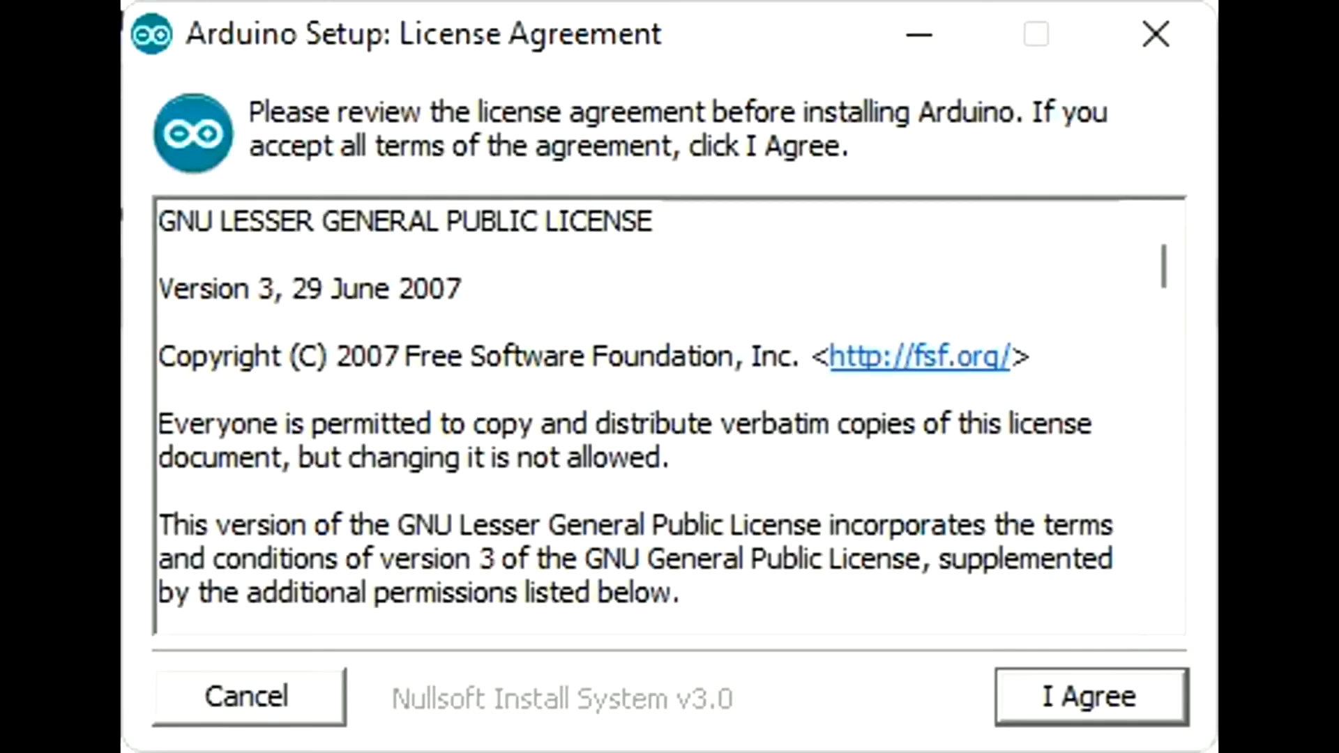
# Read through the GNU Lesser General Public License in the Arduino setup and accept it
pyautogui.scroll(-4, 1138, 518)
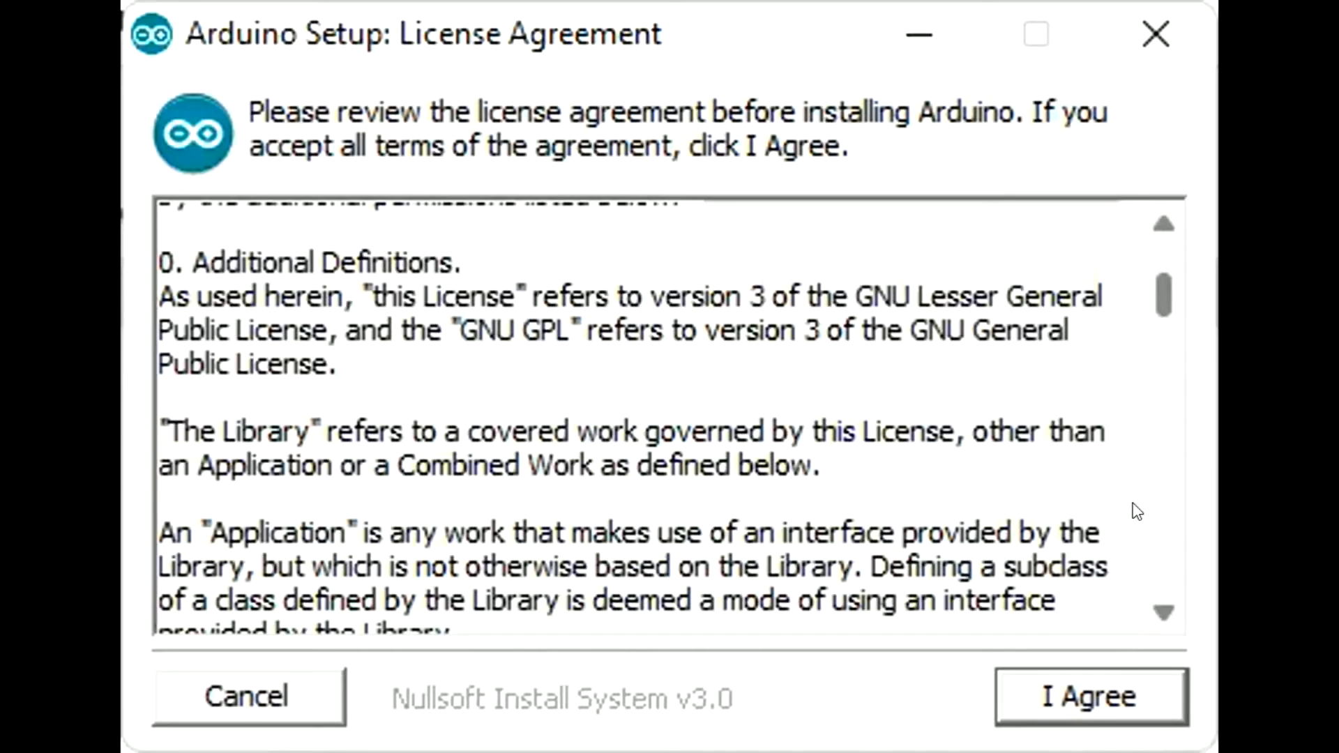
pyautogui.scroll(-20, 1138, 512)
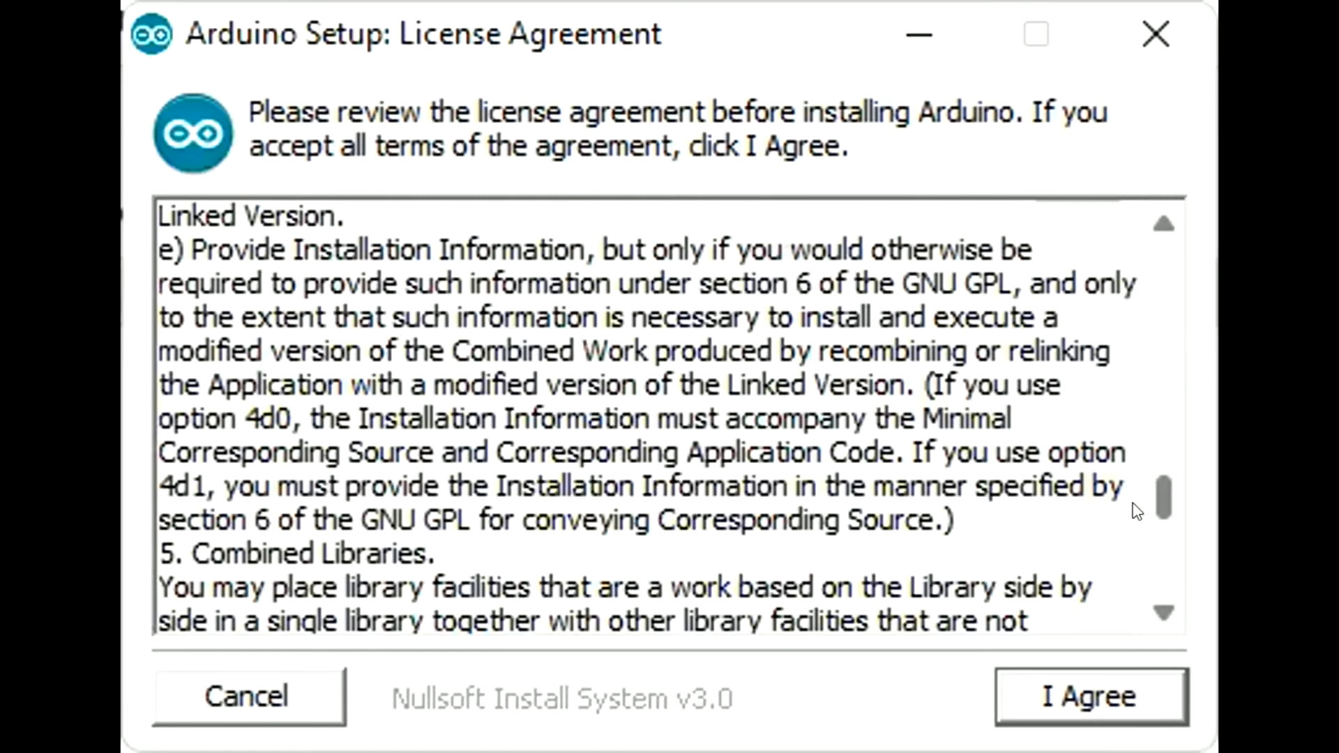
pyautogui.click(1164, 558)
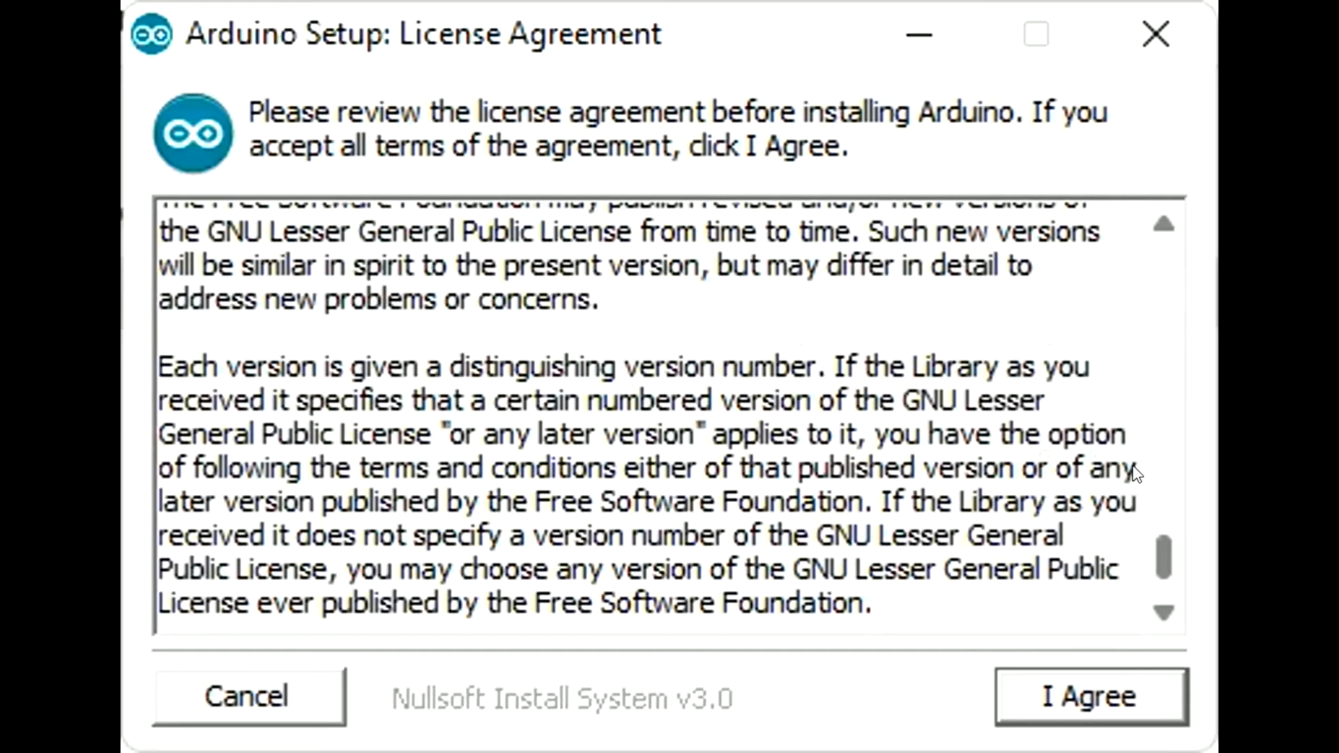
pyautogui.click(1040, 687)
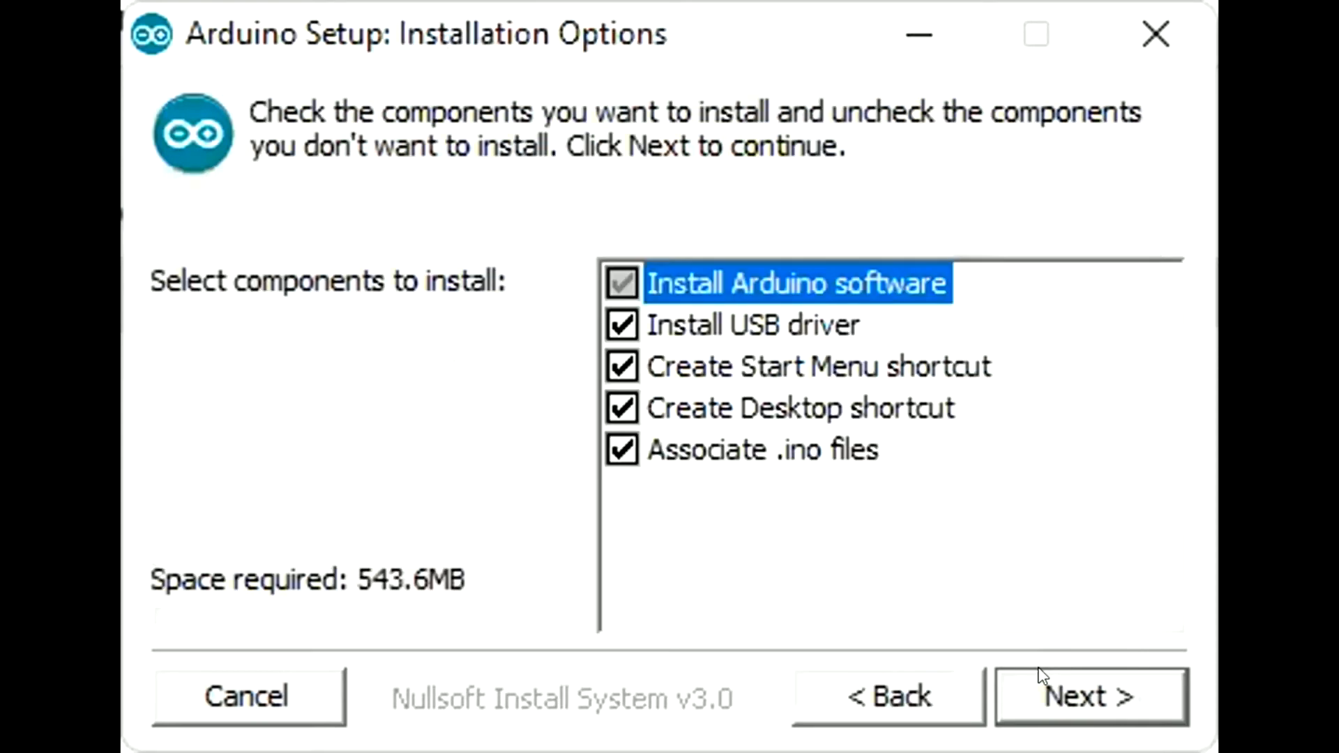
# Install Arduino with all components, including the USB driver and shortcuts, into C:\Program Files (x86)\Arduino
pyautogui.click(1042, 684)
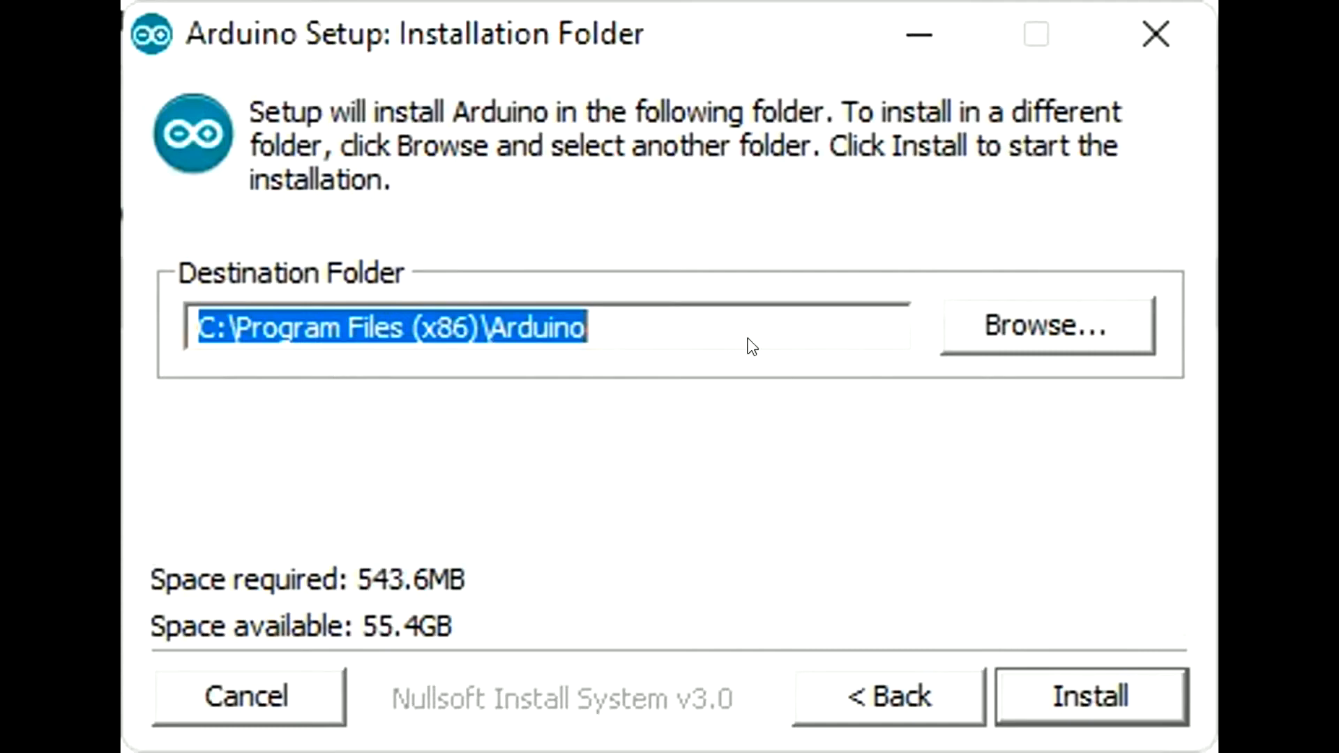
pyautogui.click(717, 304)
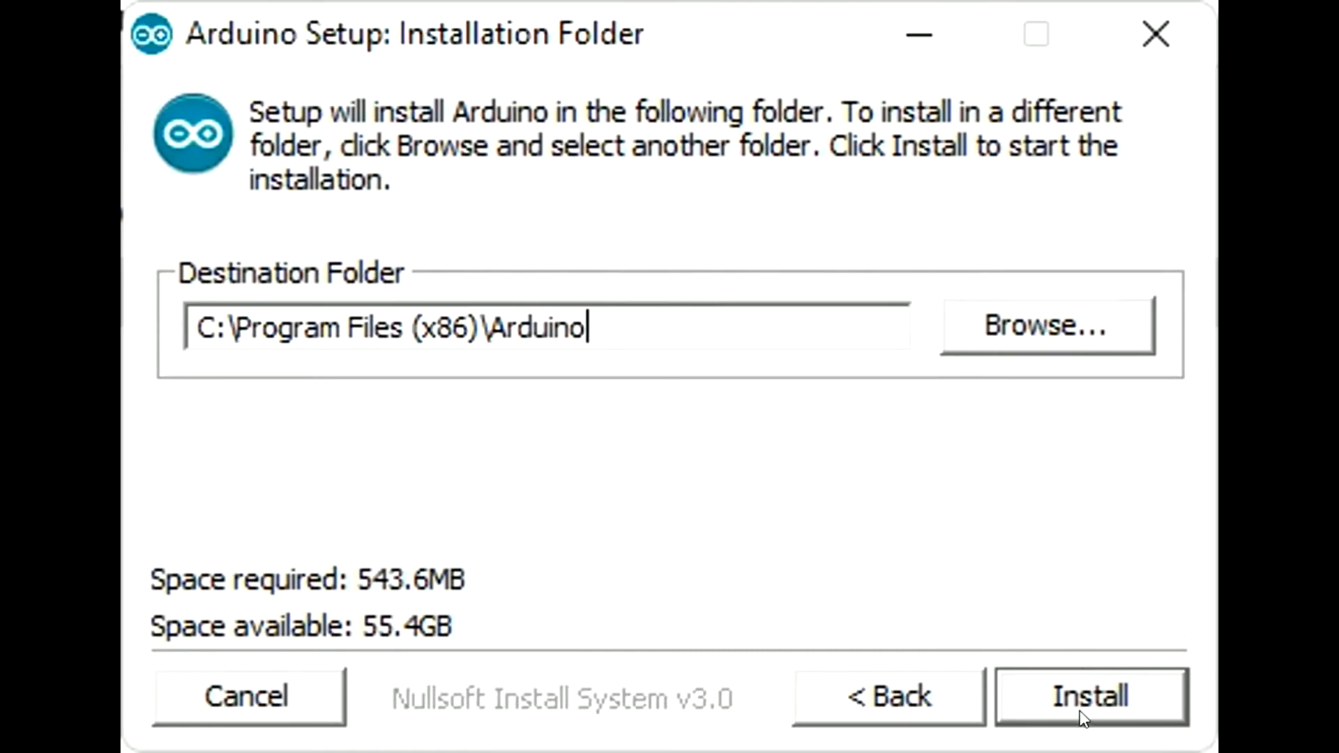
pyautogui.click(1080, 686)
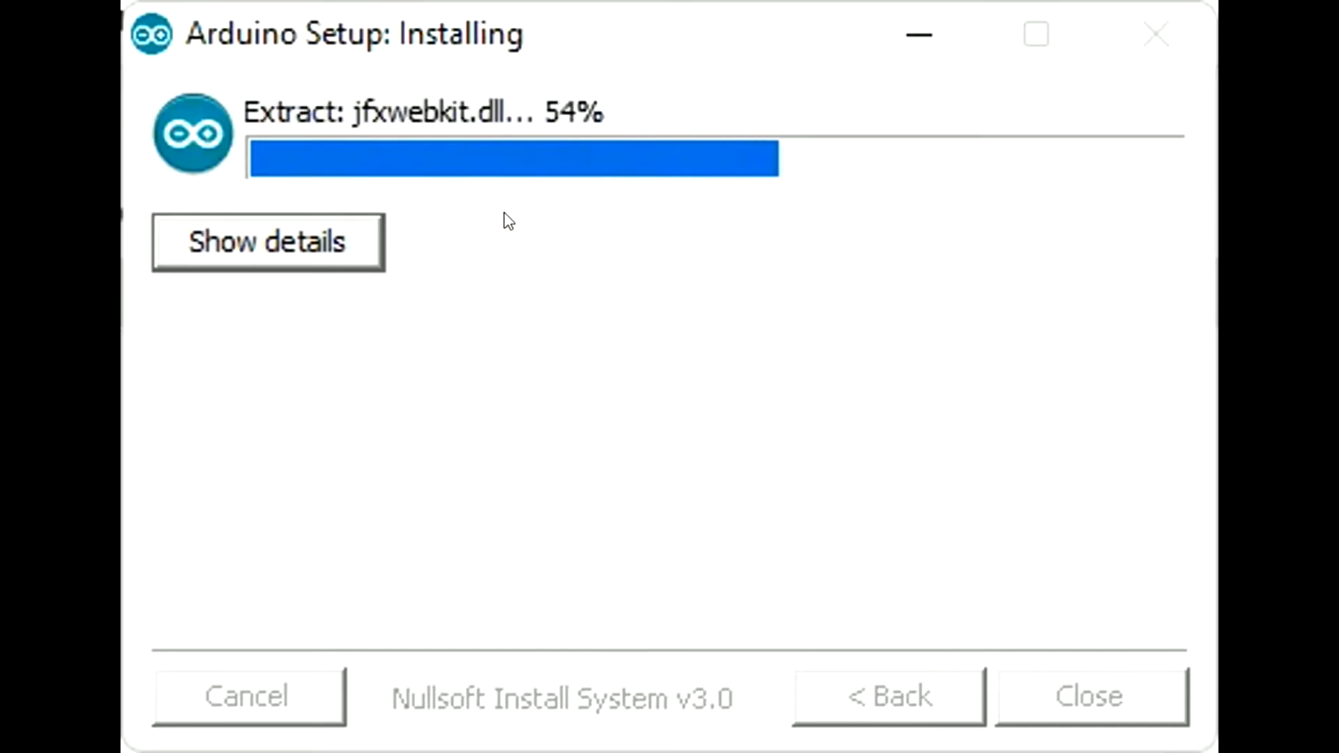
# Show the installation details, then close the completed Arduino setup and the Downloads folder window
pyautogui.click(337, 225)
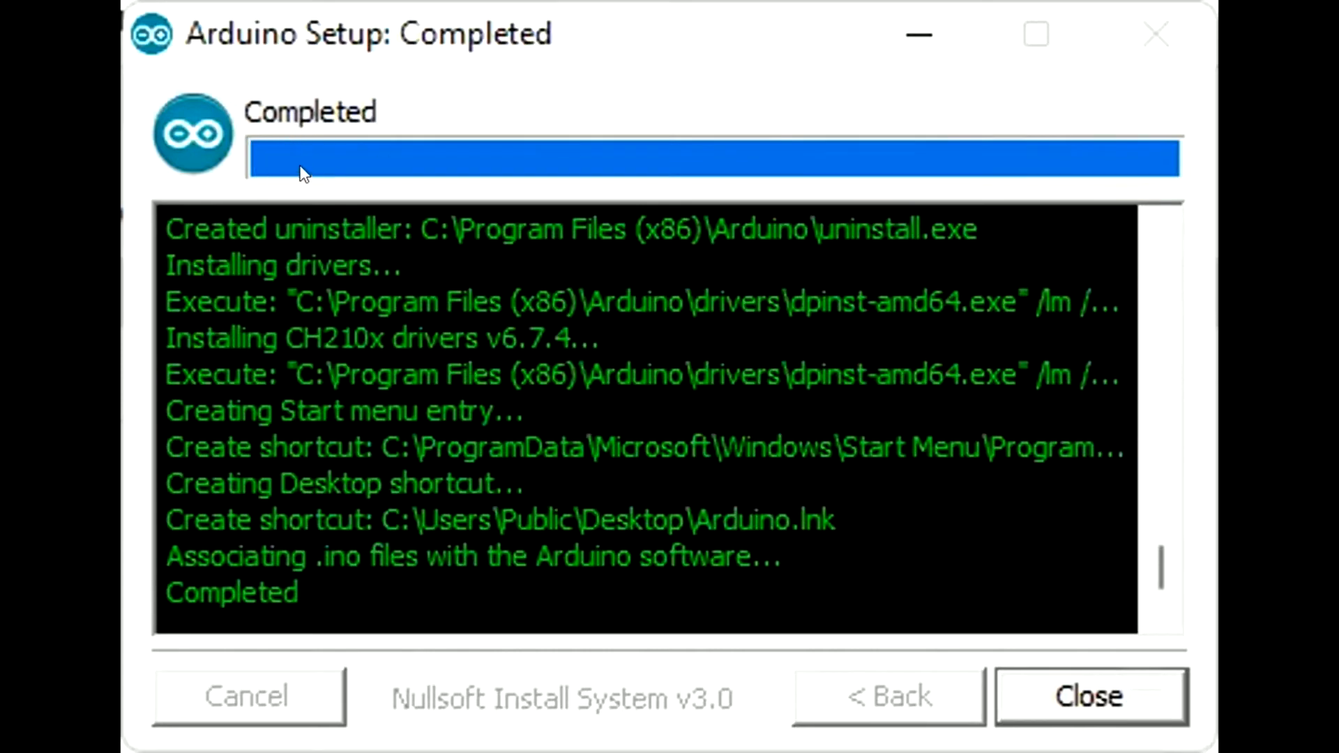
pyautogui.click(1087, 674)
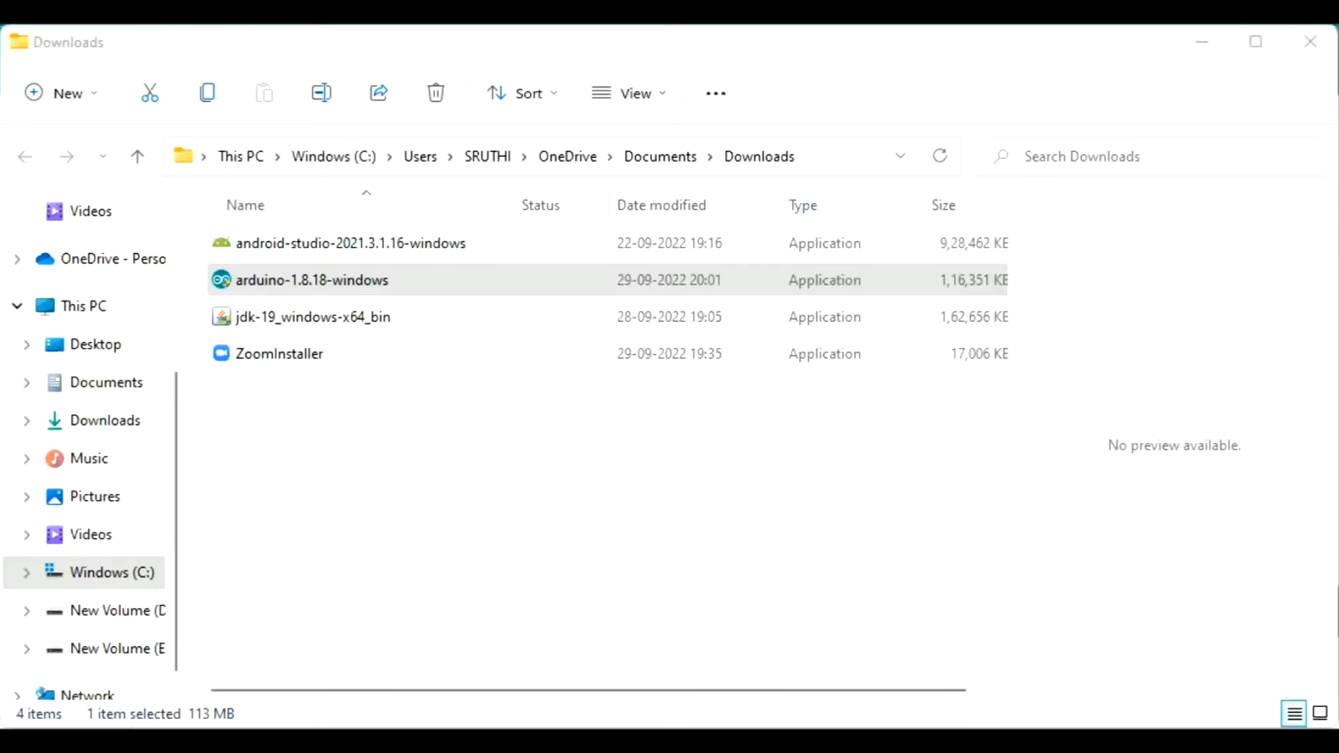
pyautogui.click(1309, 63)
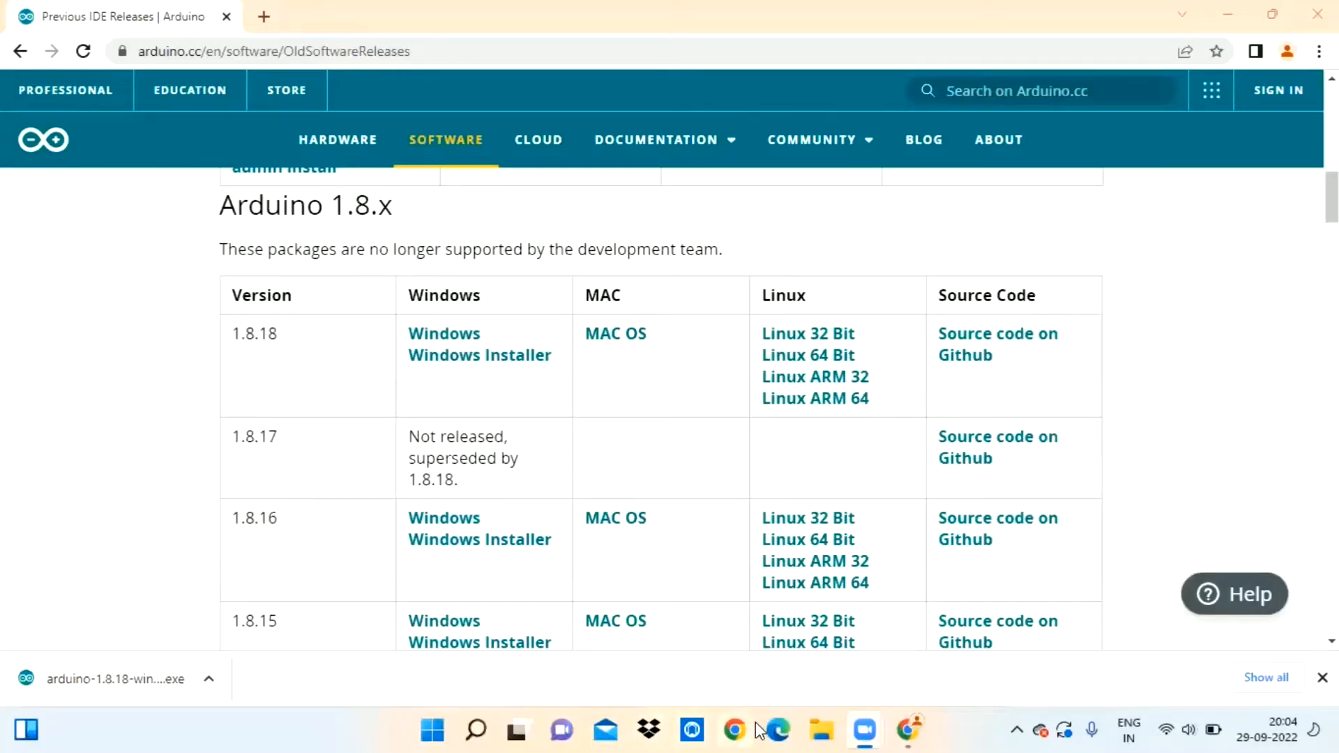
pyautogui.click(432, 730)
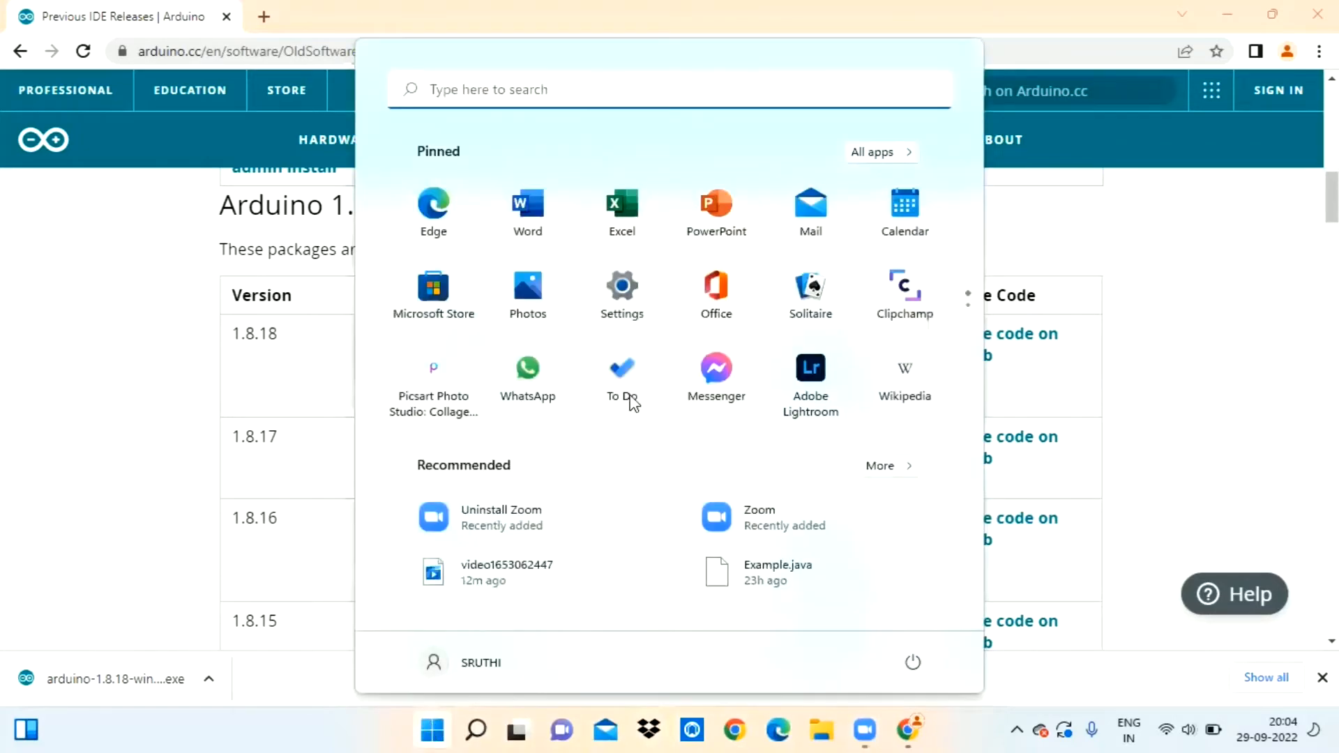
pyautogui.click(731, 36)
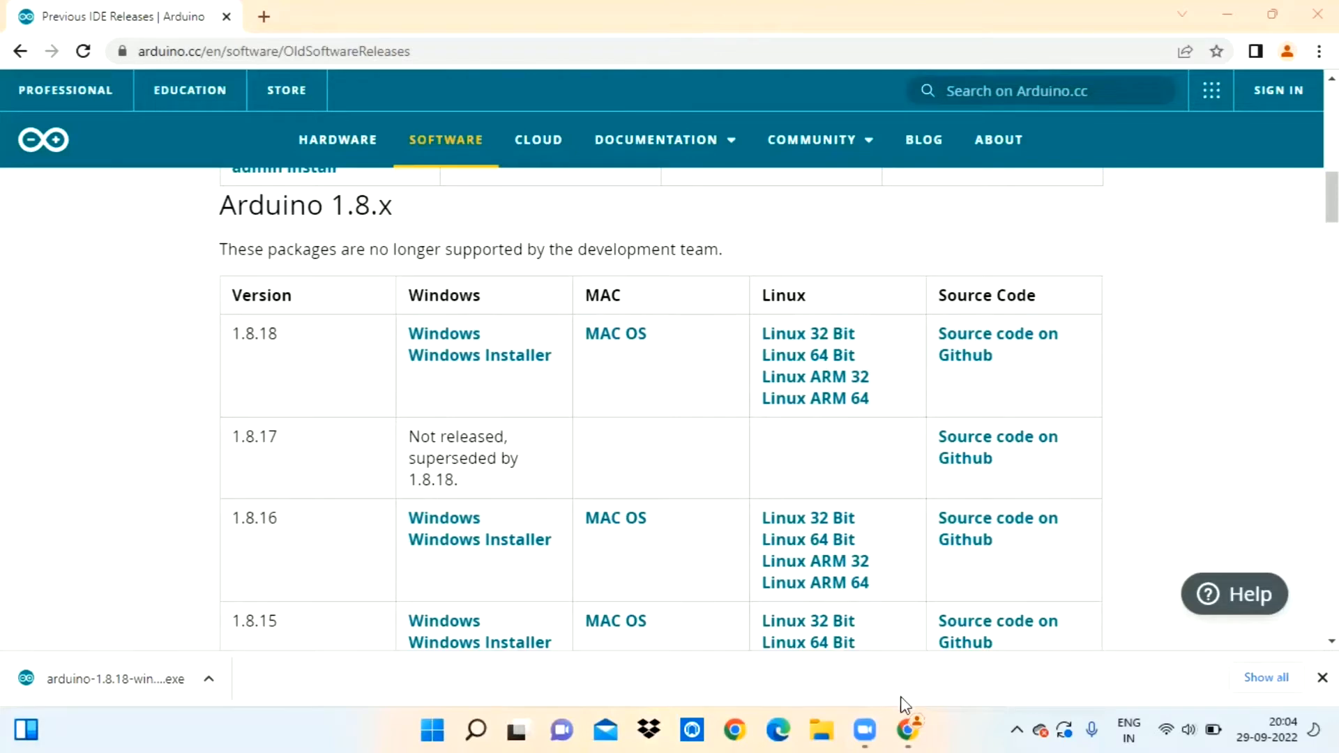
pyautogui.moveTo(865, 731)
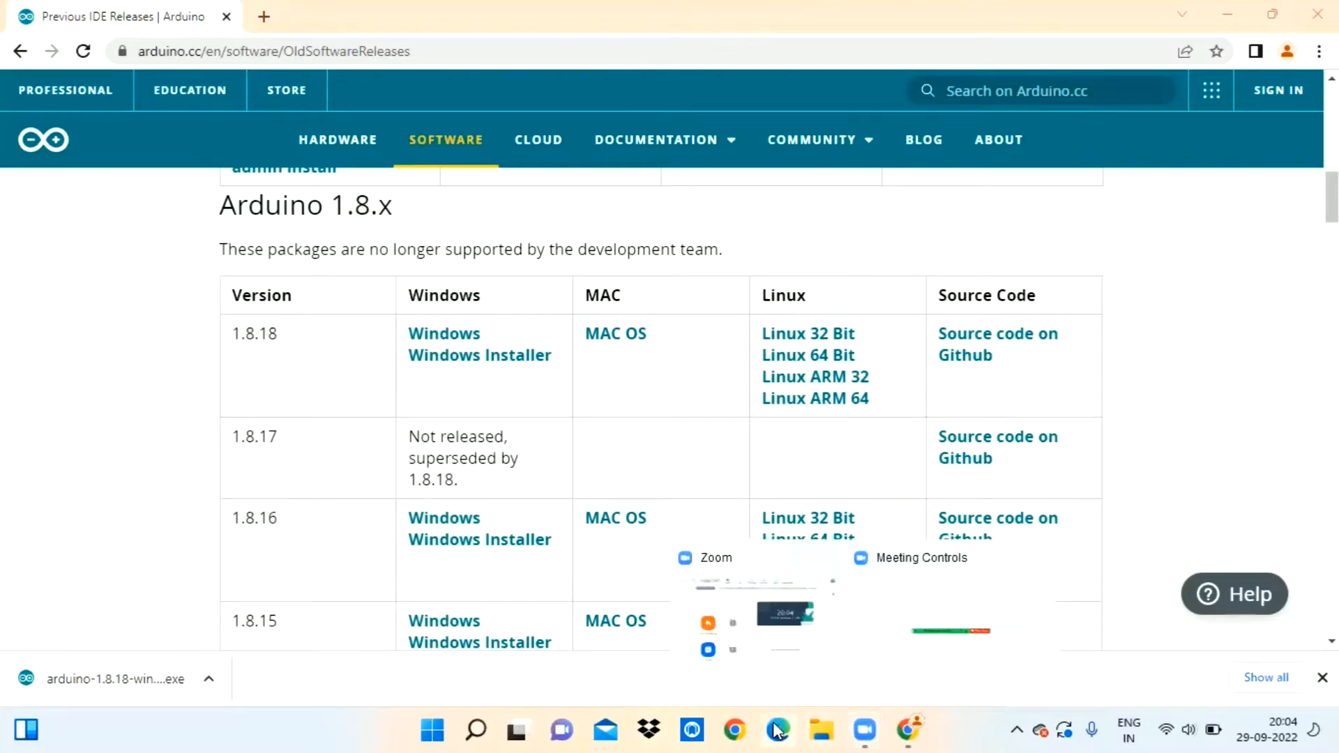
pyautogui.click(431, 730)
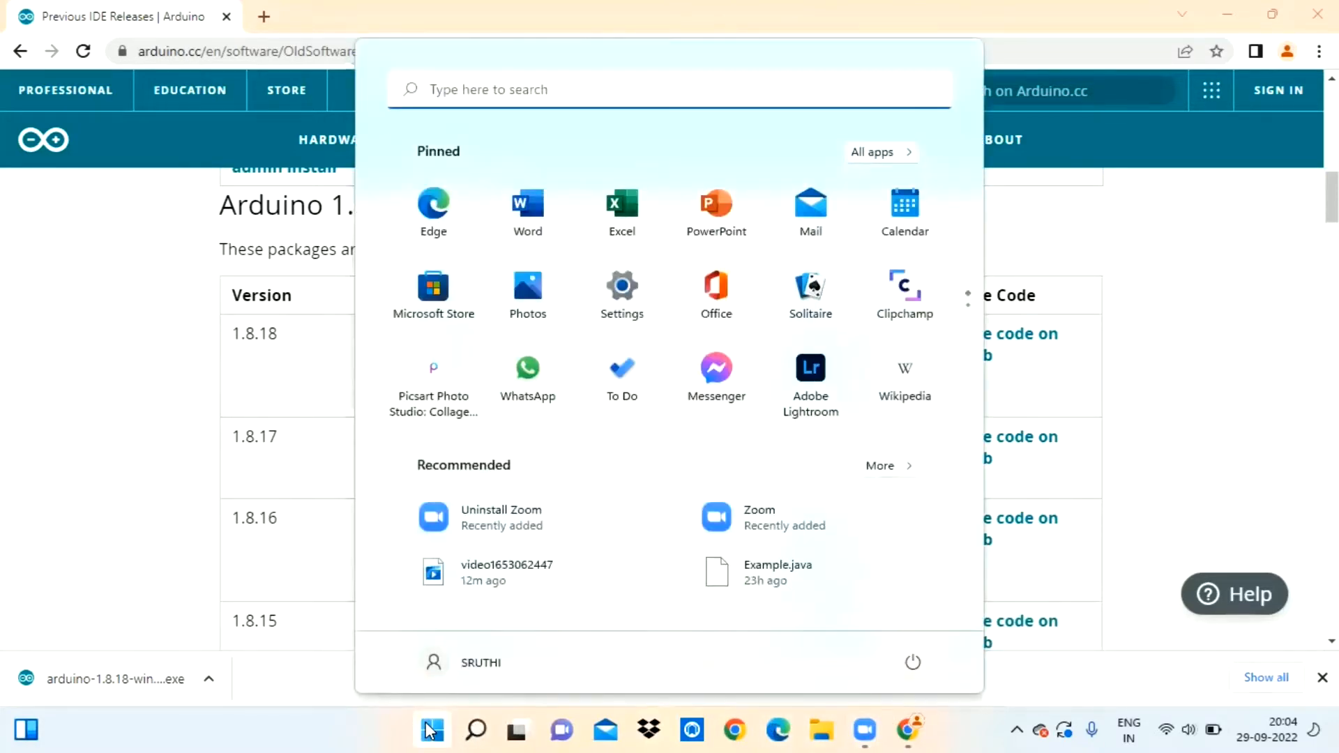
pyautogui.write('a')
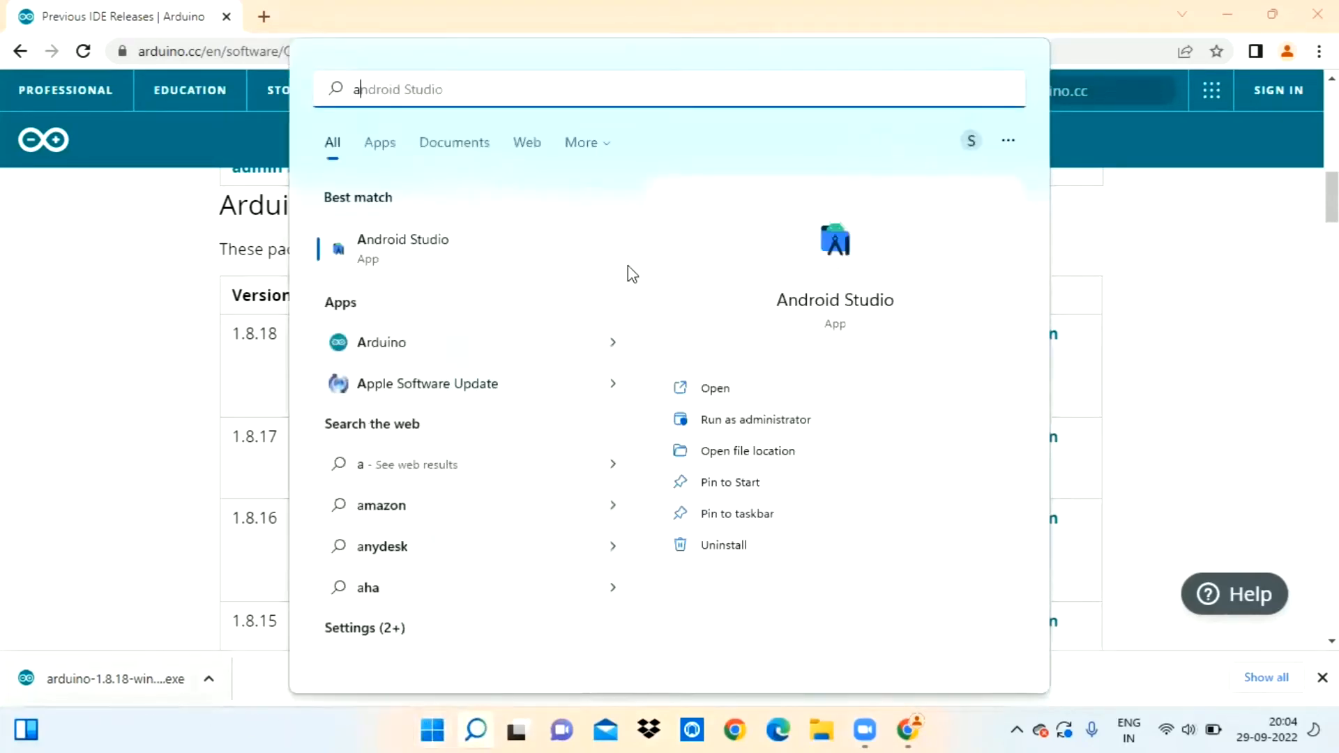
pyautogui.write('r')
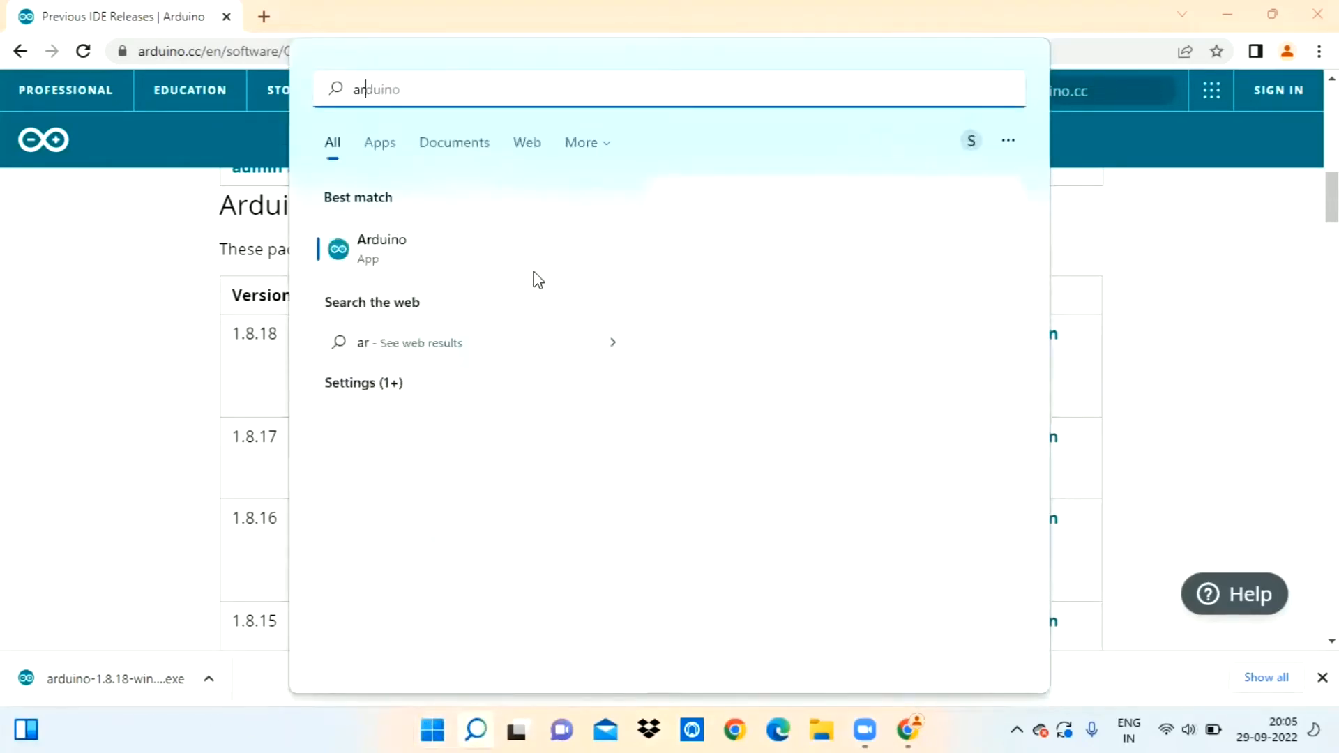
pyautogui.write('du')
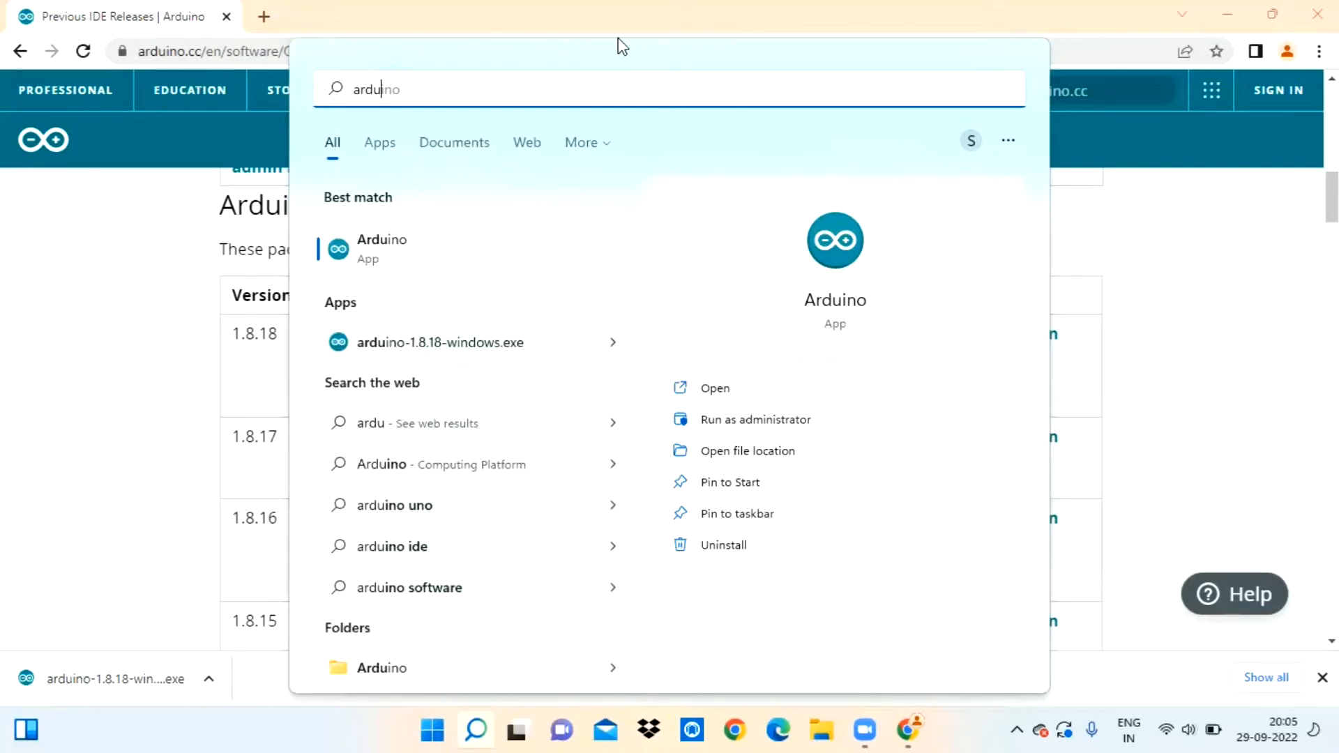
pyautogui.press('Escape')
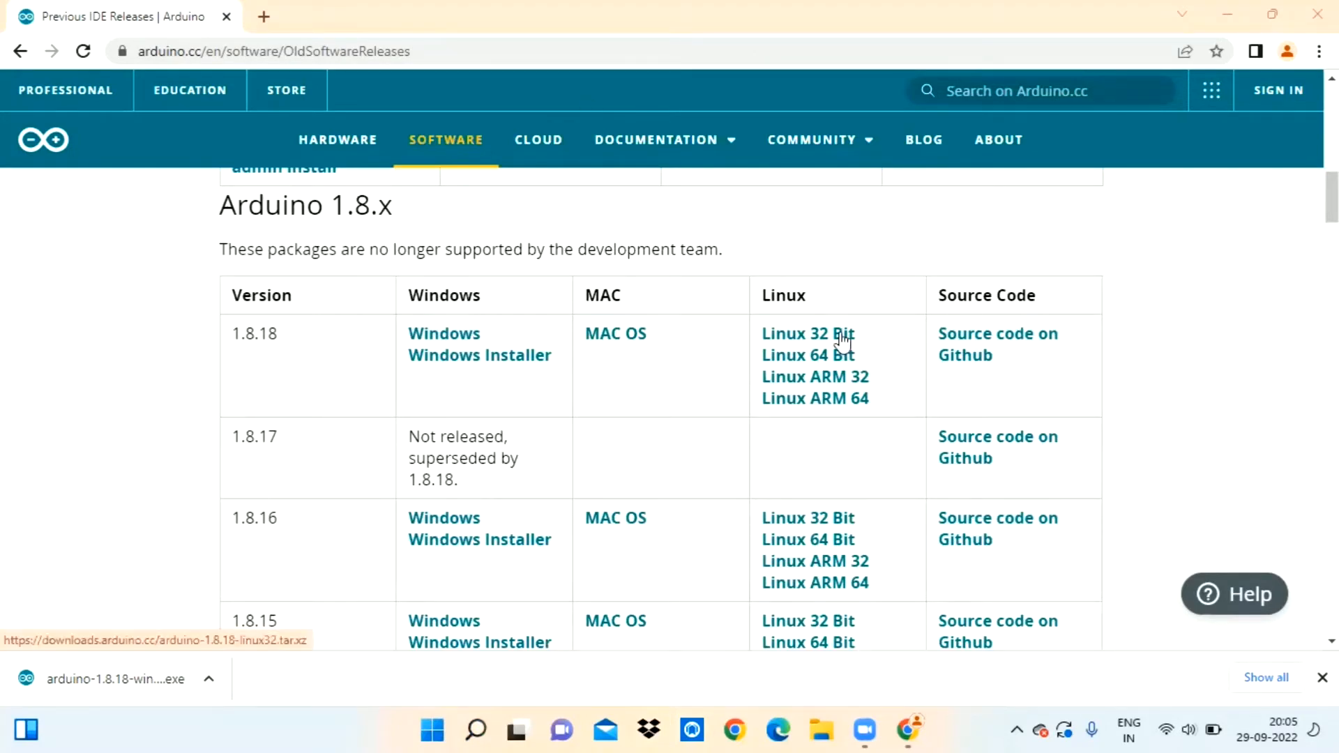
# Search Windows for the installed Arduino app, launch it and maximize its window
pyautogui.click(427, 730)
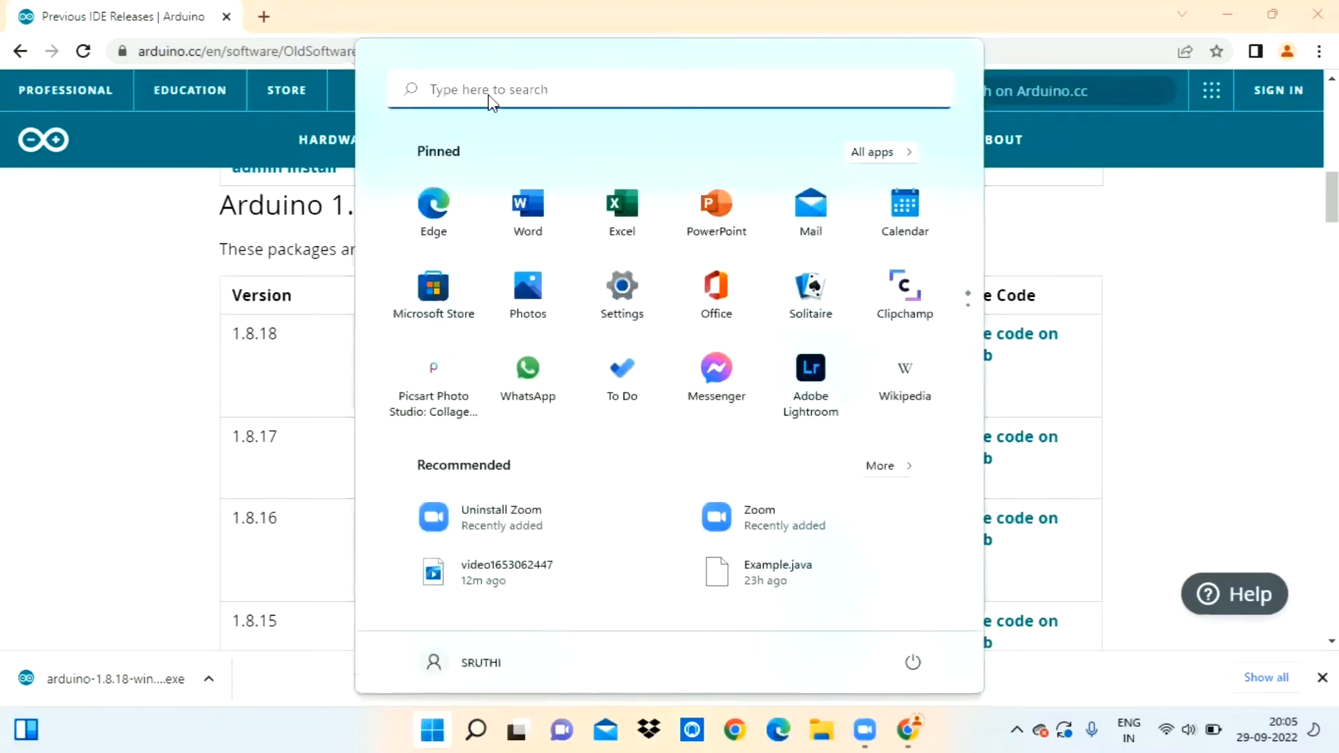
pyautogui.write('ar')
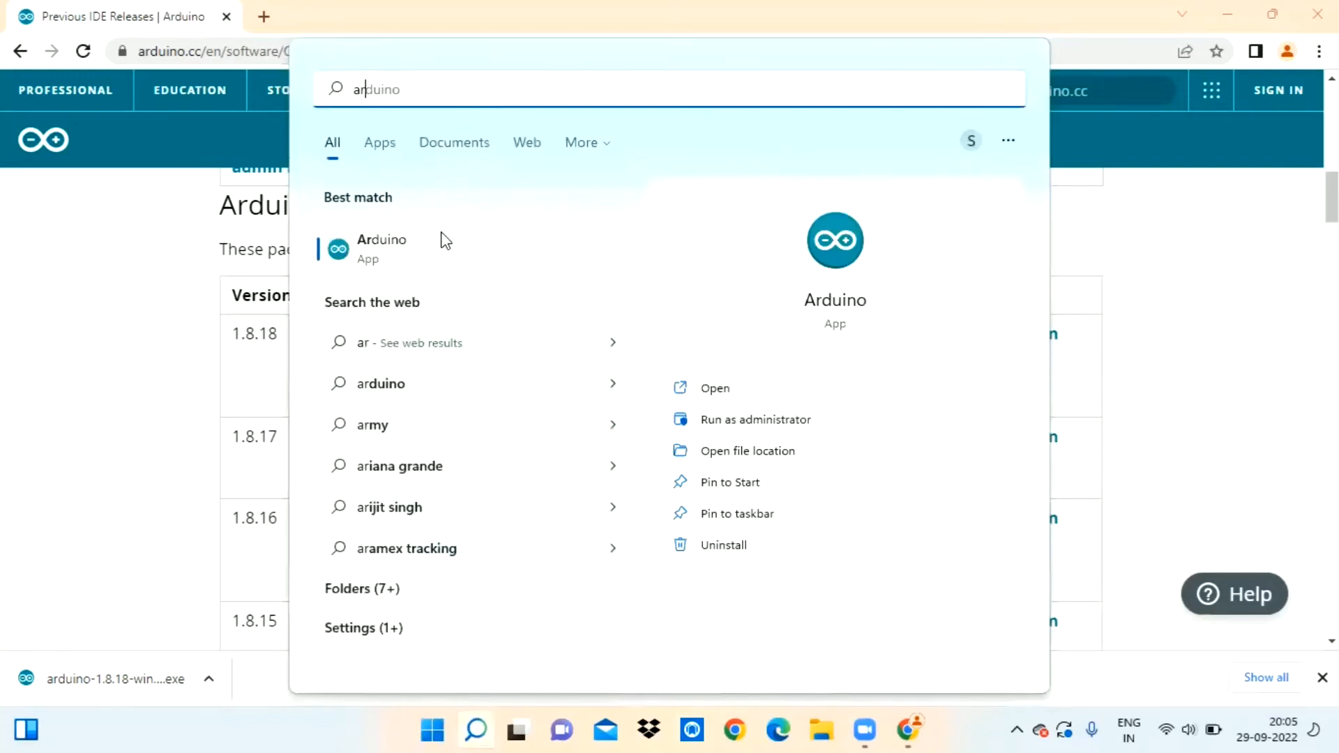
pyautogui.click(445, 240)
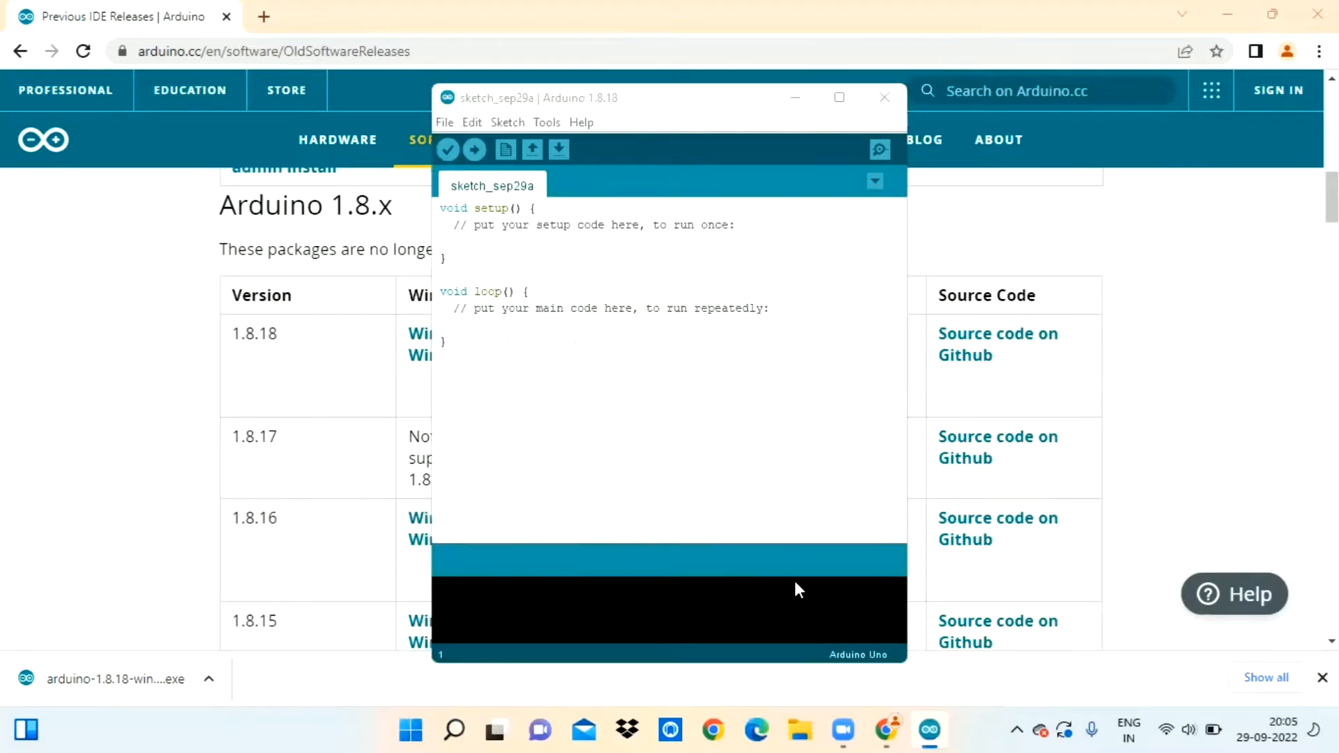
pyautogui.click(840, 99)
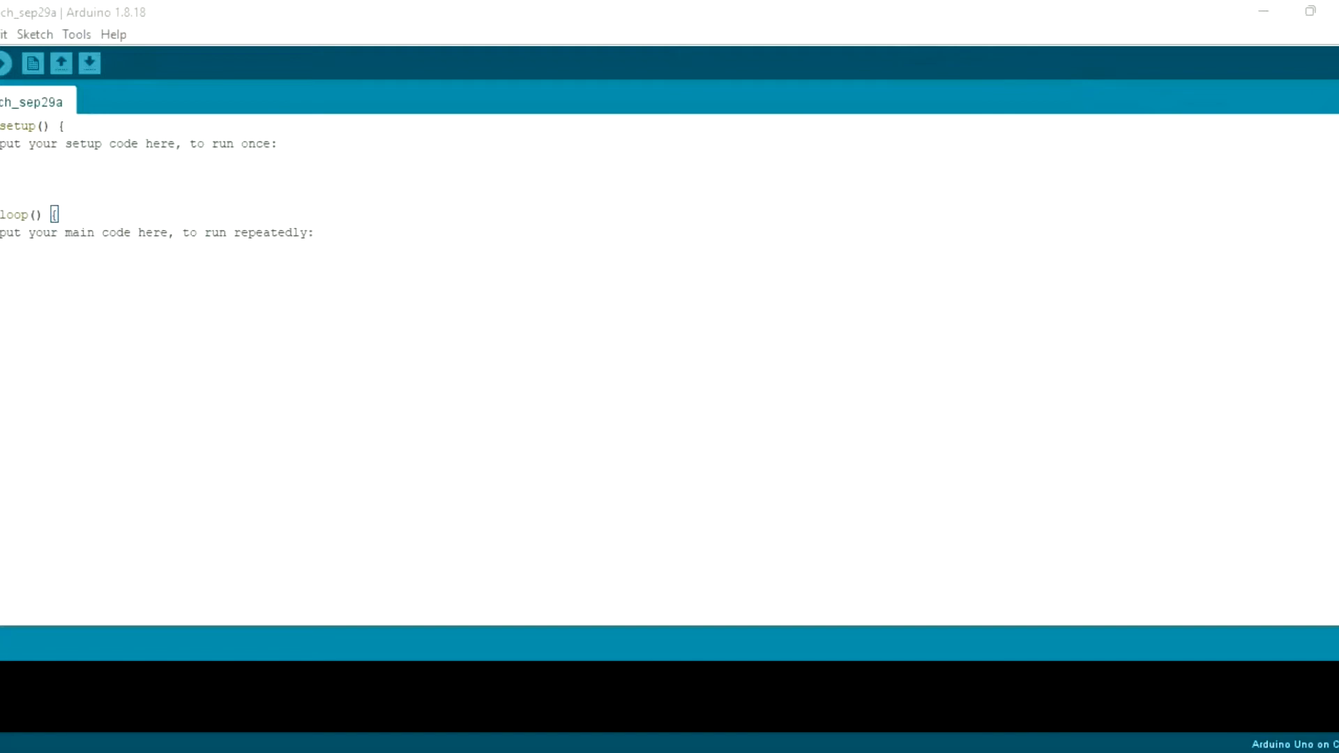
# Look through the editing commands and the lists of built-in, any-board and Arduino Uno example sketches
pyautogui.click(0, 34)
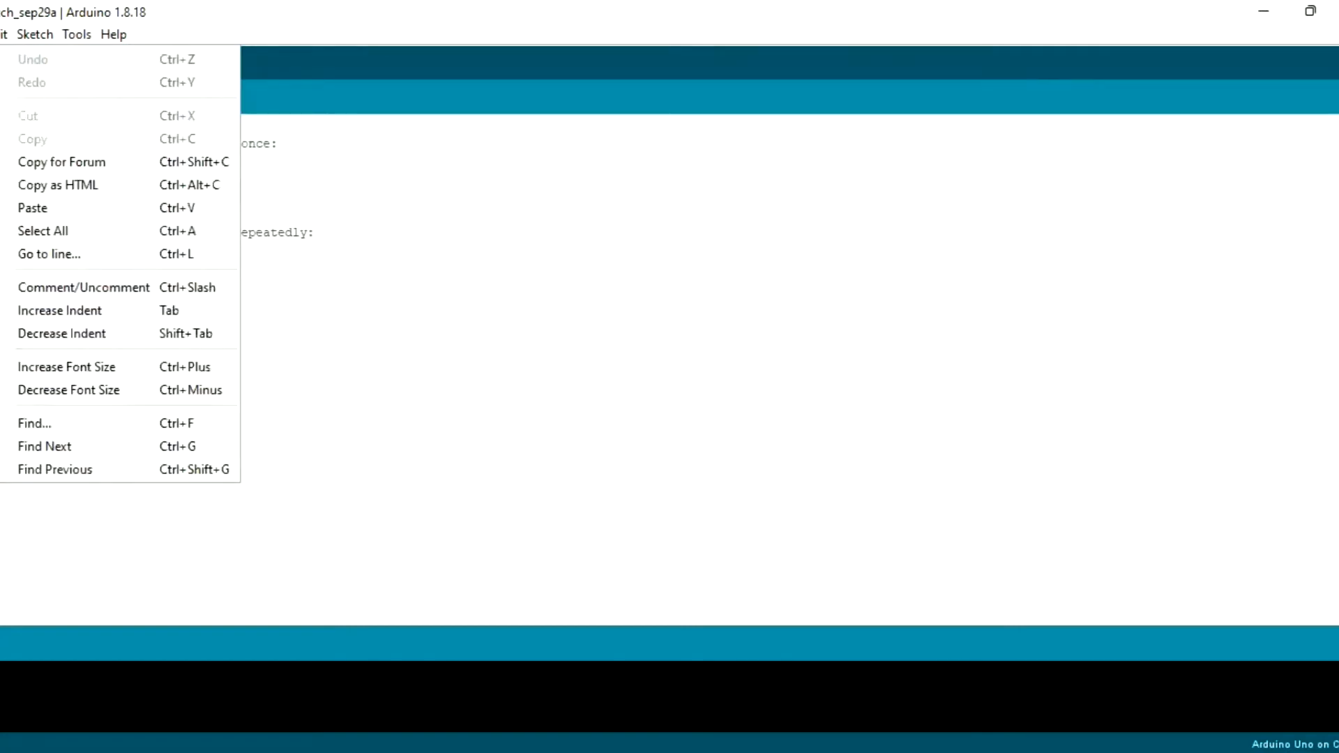
pyautogui.moveTo(3, 105)
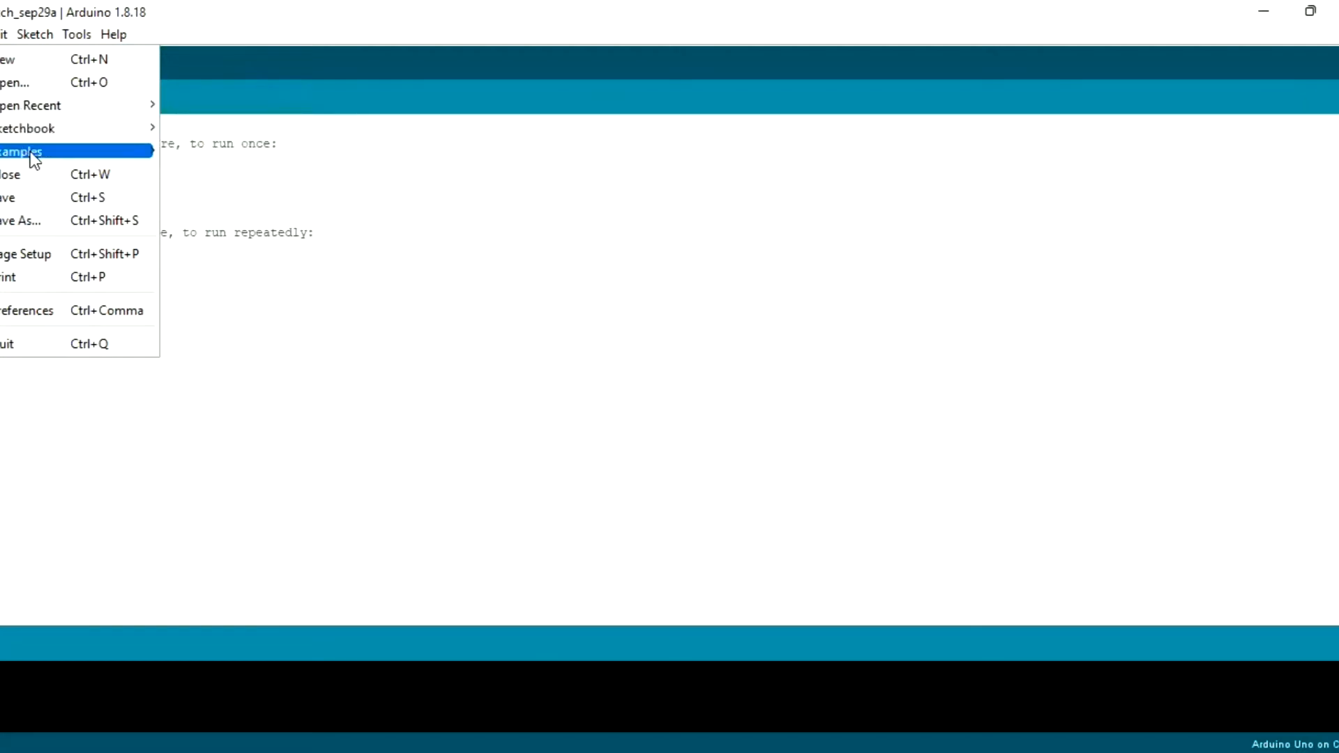
pyautogui.moveTo(31, 152)
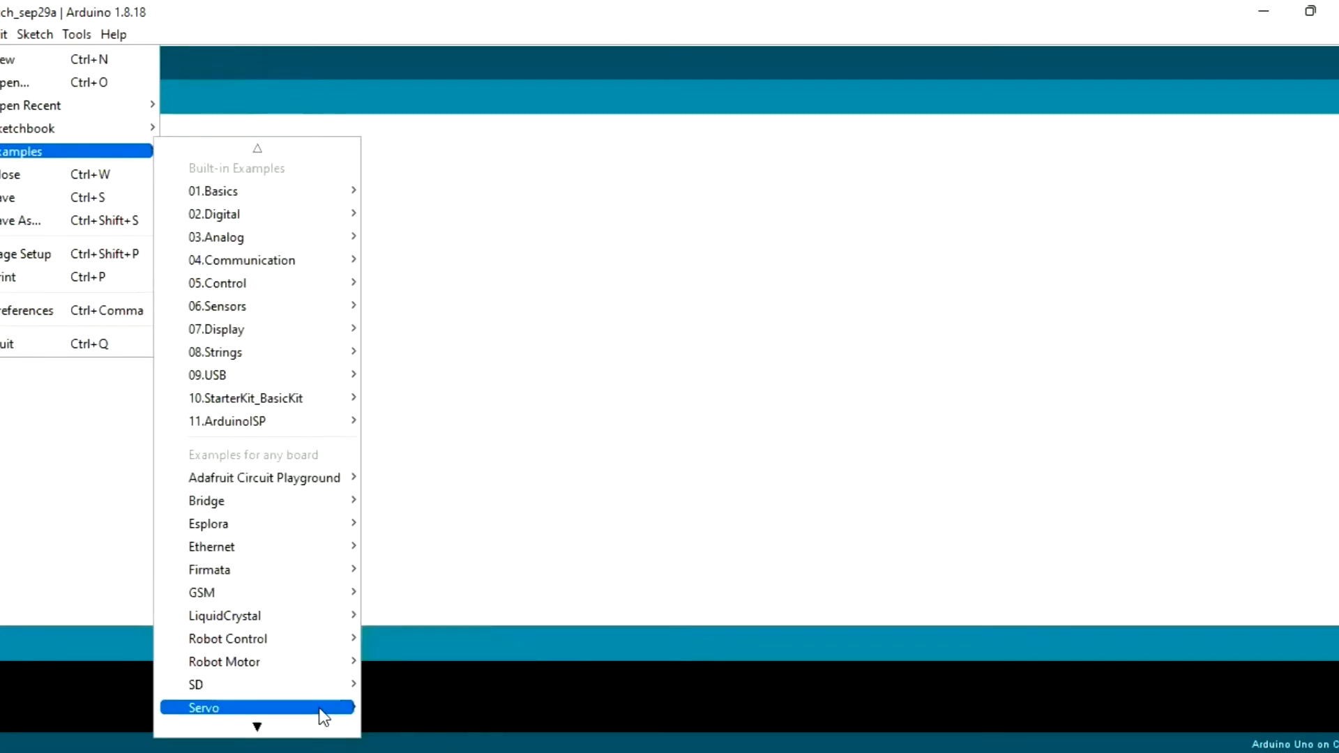
pyautogui.moveTo(256, 721)
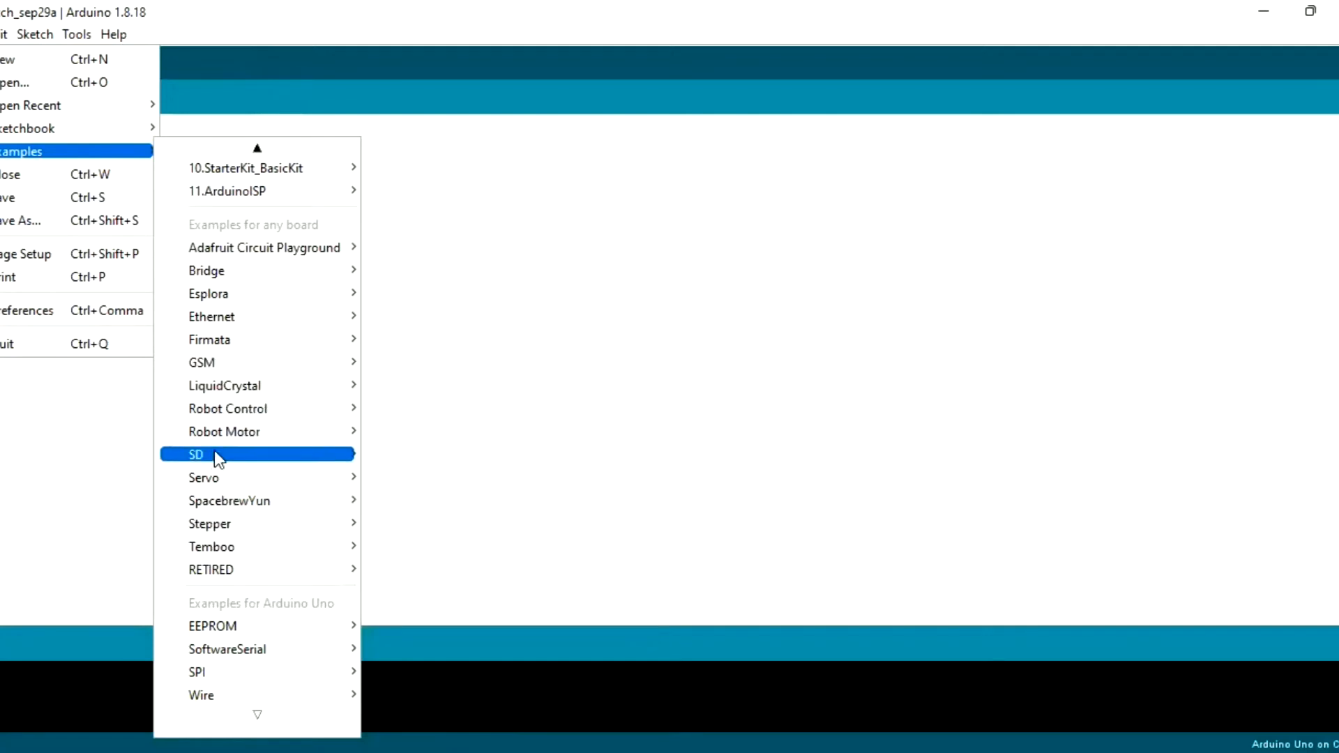
pyautogui.moveTo(204, 477)
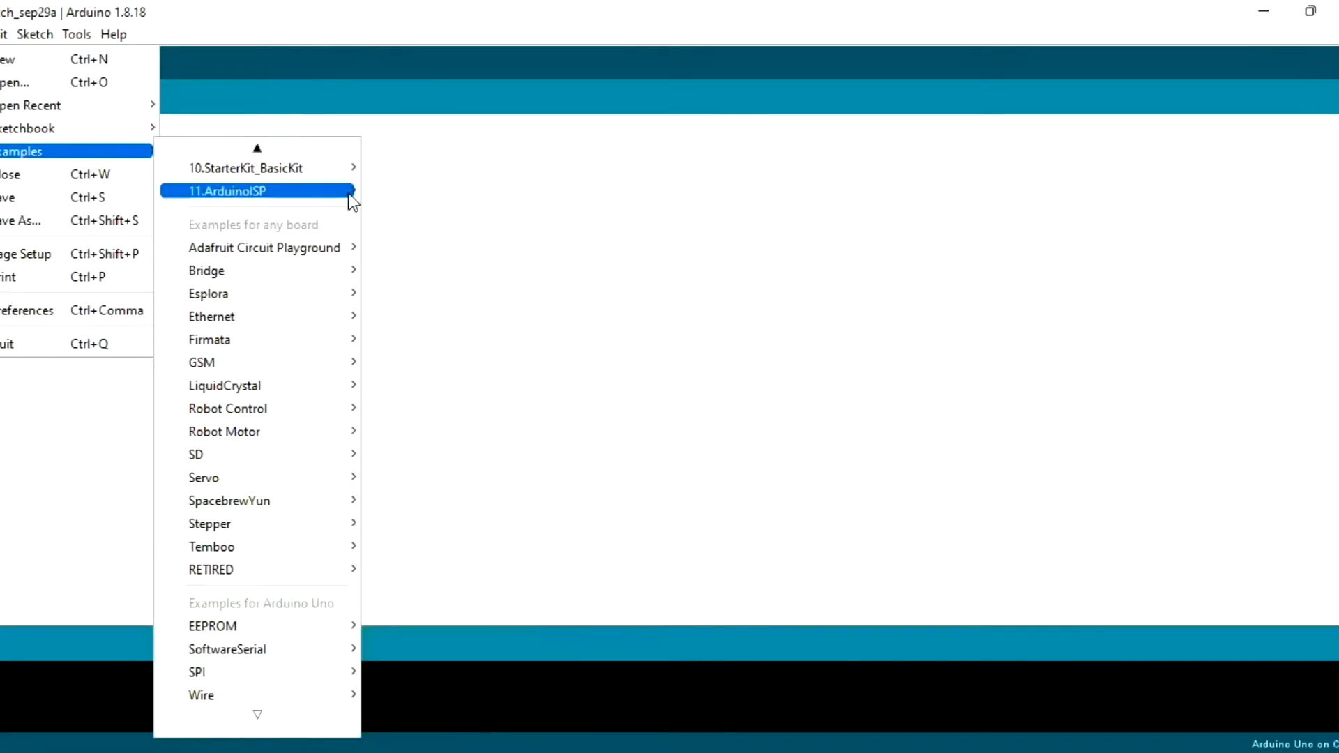
pyautogui.moveTo(281, 196)
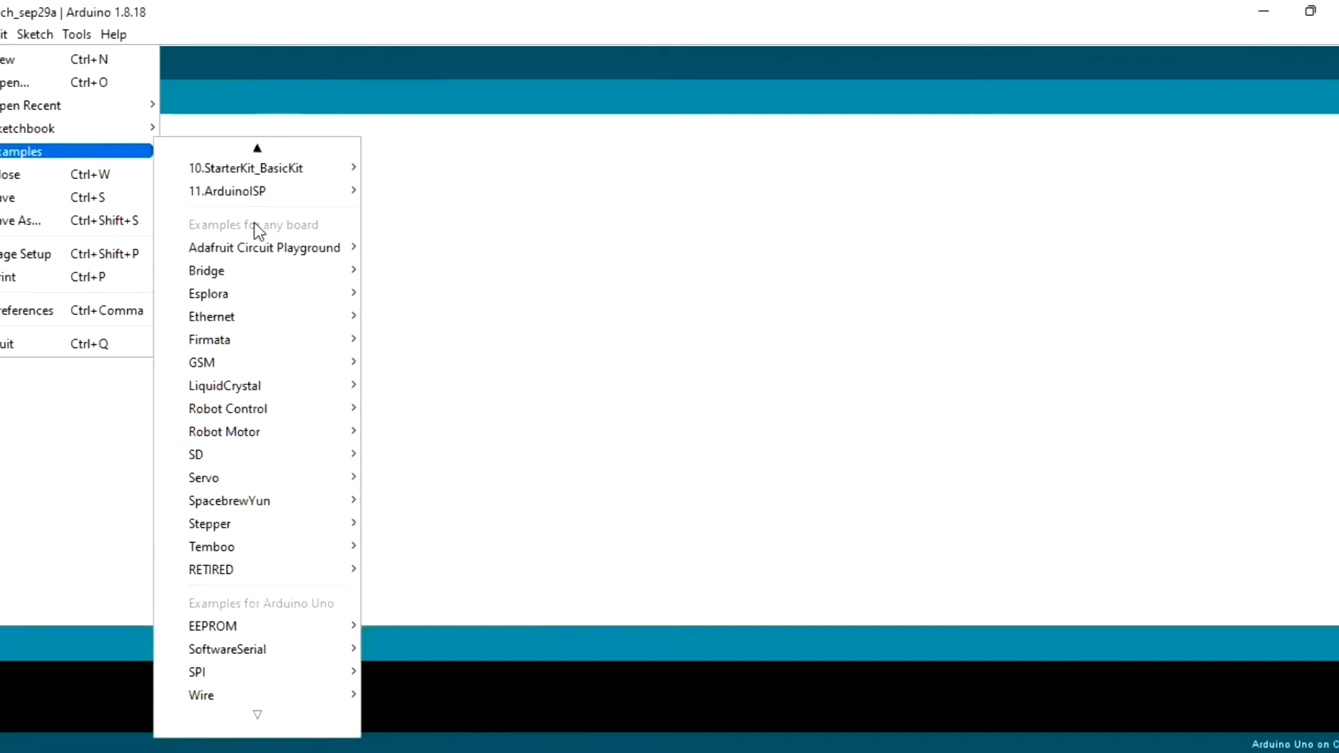
pyautogui.press('Up')
pyautogui.press('Up')
pyautogui.press('Up')
pyautogui.press('Up')
pyautogui.press('Up')
pyautogui.press('Up')
pyautogui.press('Up')
pyautogui.press('Up')
pyautogui.press('Up')
pyautogui.press('Up')
pyautogui.press('Up')
pyautogui.press('Up')
pyautogui.press('Up')
pyautogui.press('Up')
pyautogui.press('Up')
pyautogui.press('Up')
pyautogui.press('Up')
pyautogui.press('Up')
pyautogui.press('Up')
pyautogui.press('Up')
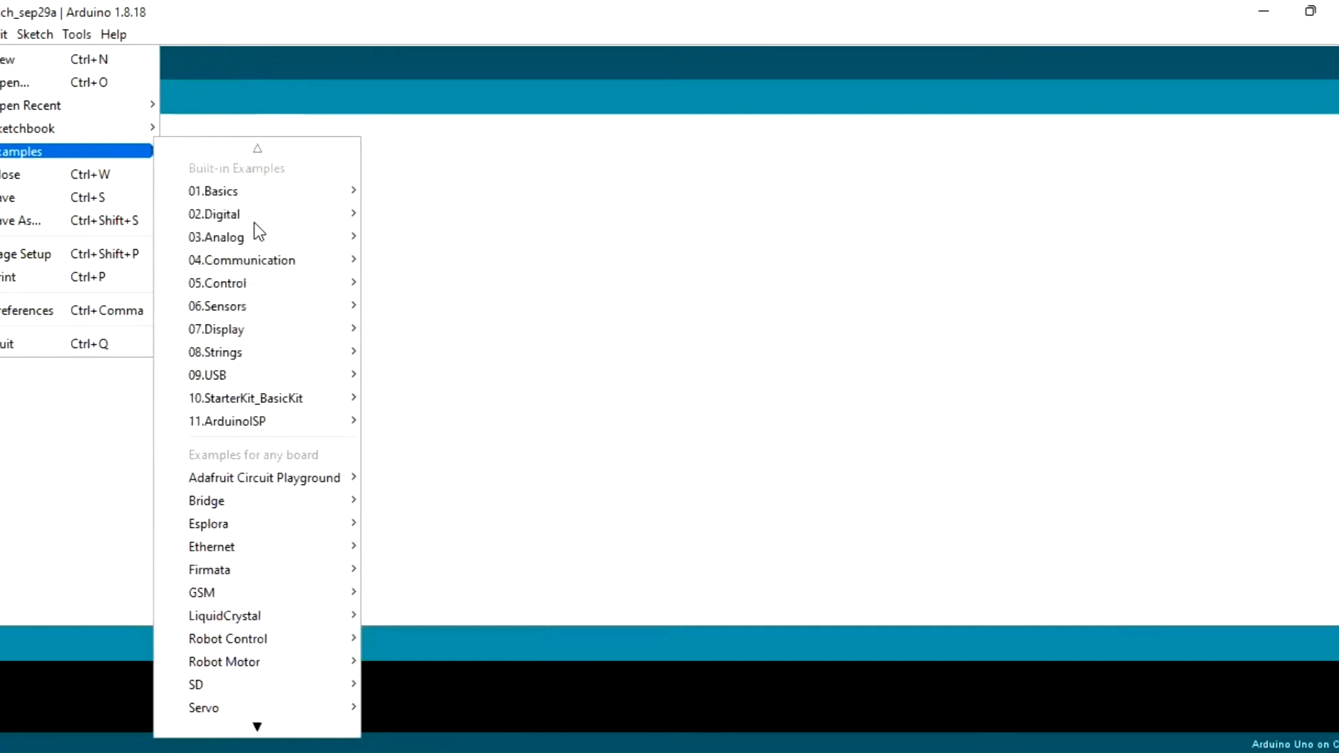
# Open the Blink sketch from the built-in 01.Basics examples and maximize its window
pyautogui.moveTo(237, 198)
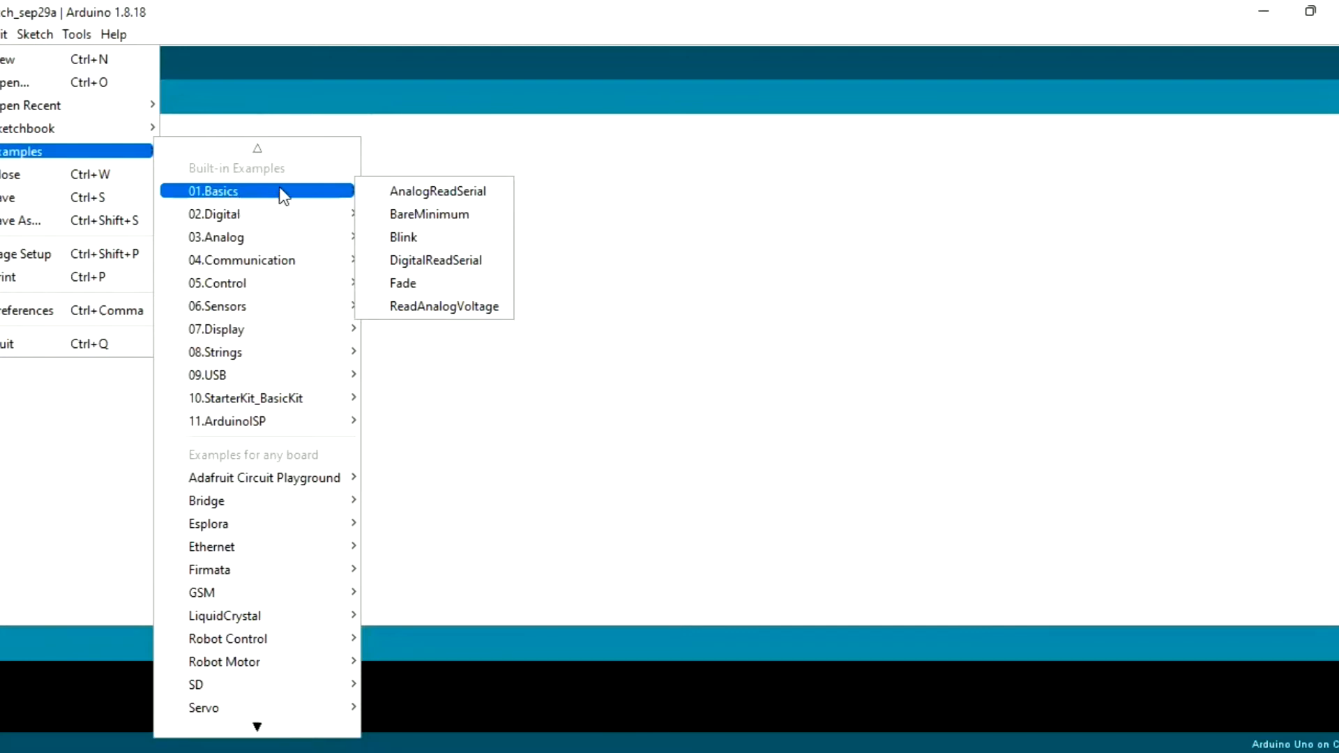
pyautogui.click(424, 239)
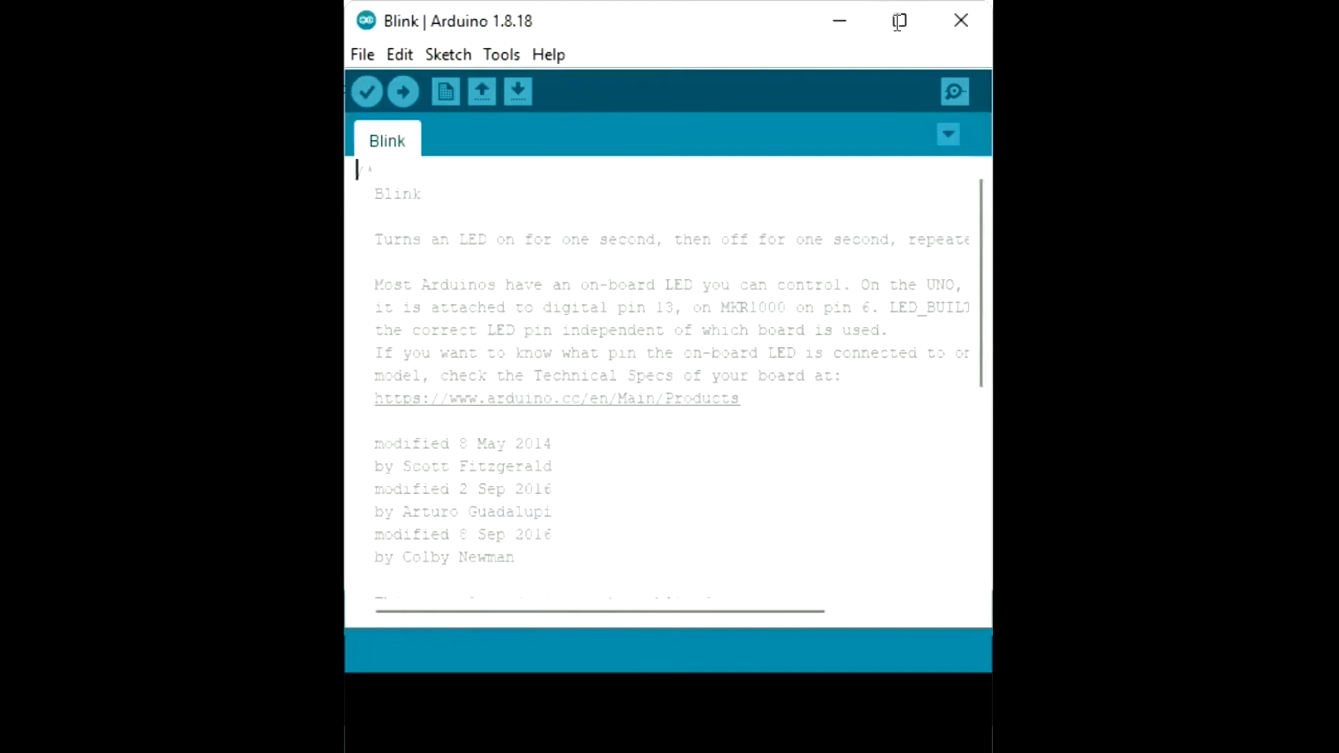
pyautogui.click(898, 21)
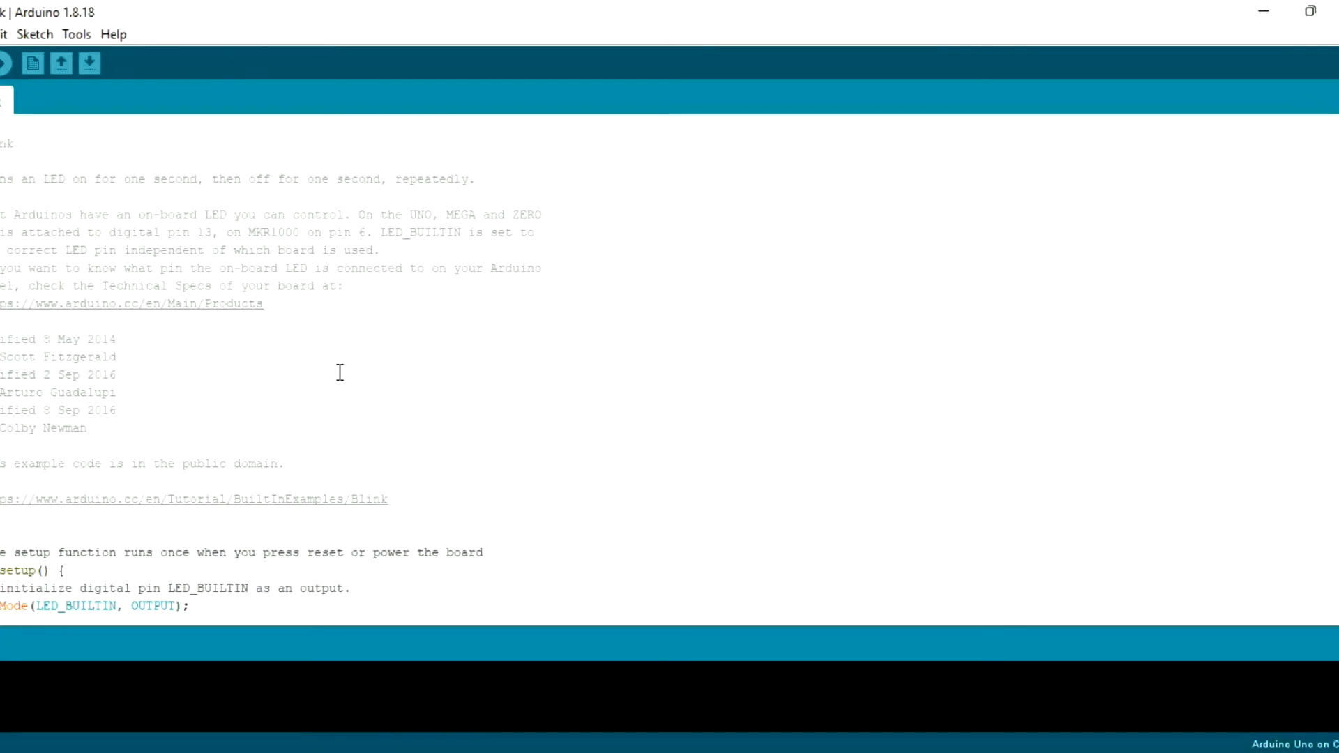
pyautogui.scroll(-3, 340, 372)
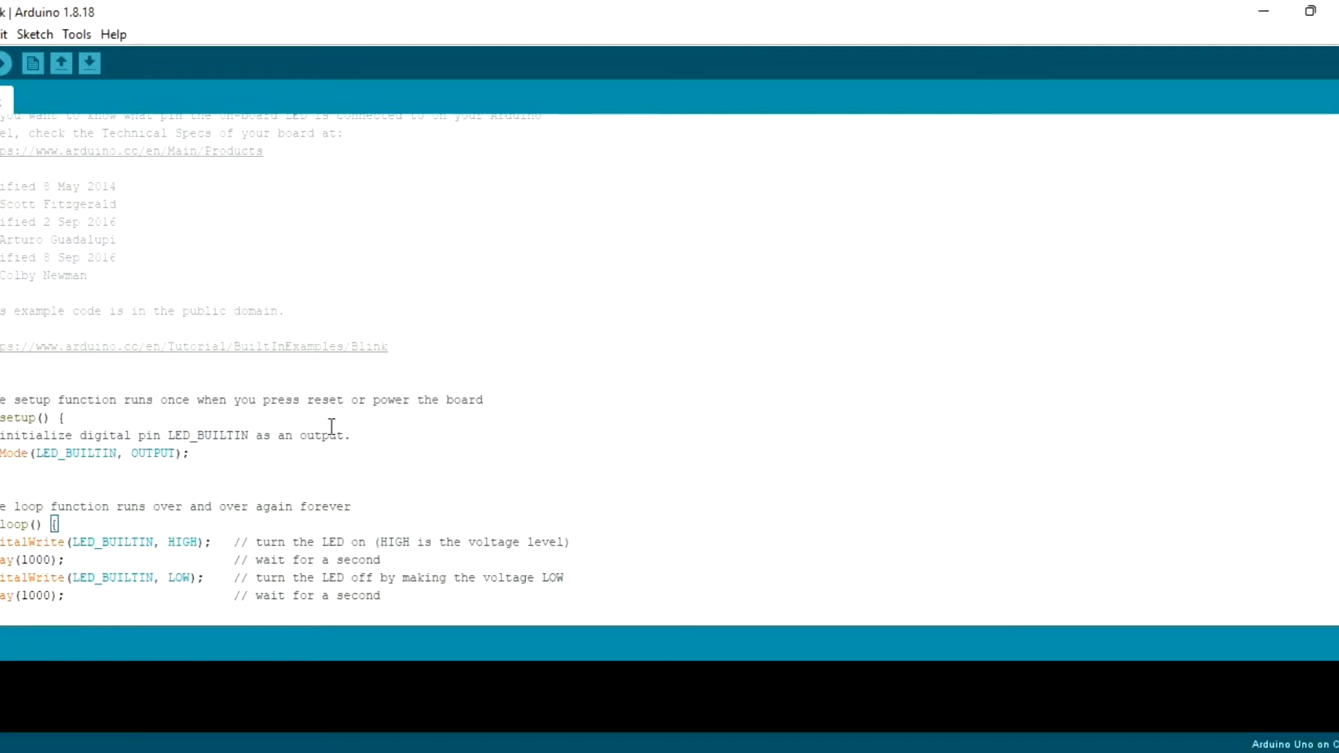
pyautogui.click(2, 365)
pyautogui.press('BackSpace')
pyautogui.press('BackSpace')
pyautogui.press('BackSpace')
pyautogui.press('BackSpace')
pyautogui.press('BackSpace')
pyautogui.press('BackSpace')
pyautogui.press('BackSpace')
pyautogui.press('BackSpace')
pyautogui.press('BackSpace')
pyautogui.press('BackSpace')
pyautogui.press('BackSpace')
pyautogui.press('BackSpace')
pyautogui.press('BackSpace')
pyautogui.press('BackSpace')
pyautogui.press('BackSpace')
pyautogui.press('BackSpace')
pyautogui.press('BackSpace')
pyautogui.press('BackSpace')
pyautogui.press('BackSpace')
pyautogui.press('BackSpace')
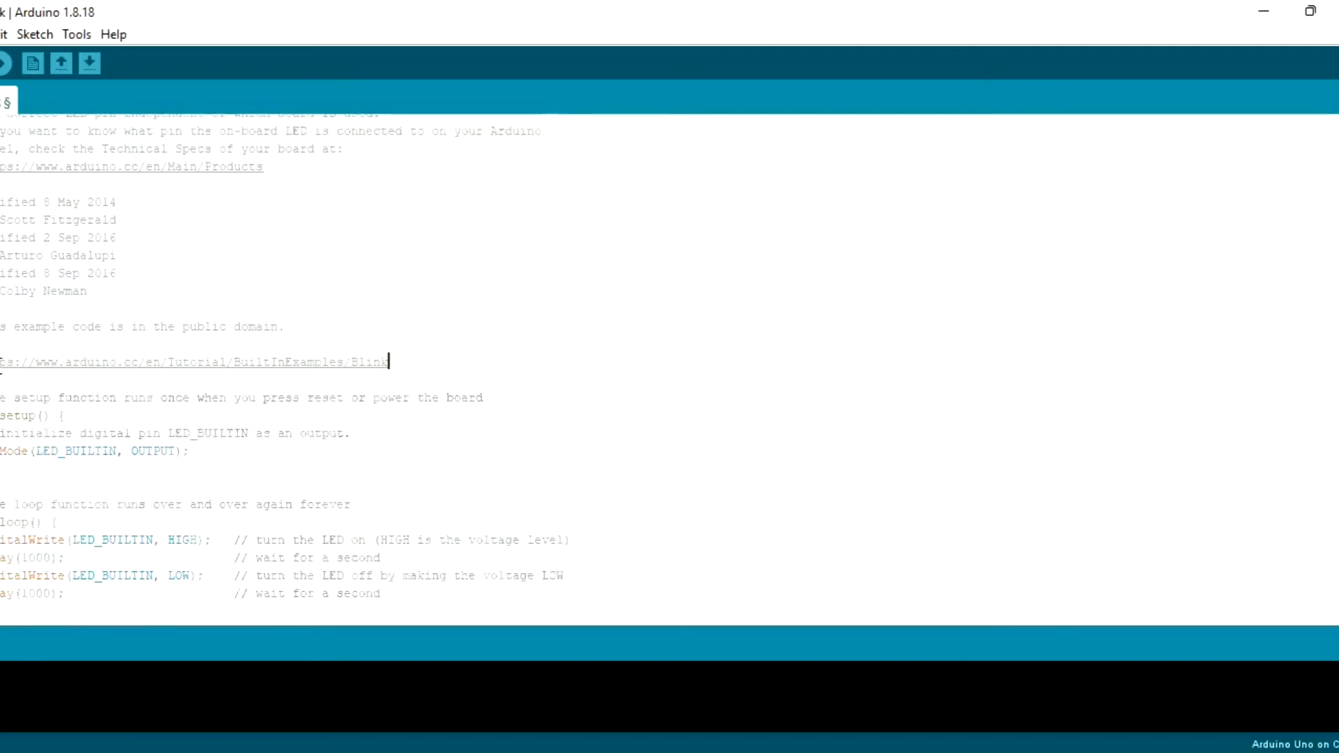
pyautogui.press('BackSpace')
pyautogui.press('BackSpace')
pyautogui.press('BackSpace')
pyautogui.press('BackSpace')
pyautogui.press('BackSpace')
pyautogui.press('BackSpace')
pyautogui.press('BackSpace')
pyautogui.press('BackSpace')
pyautogui.press('BackSpace')
pyautogui.press('BackSpace')
pyautogui.press('BackSpace')
pyautogui.press('BackSpace')
pyautogui.press('BackSpace')
pyautogui.press('BackSpace')
pyautogui.press('BackSpace')
pyautogui.press('BackSpace')
pyautogui.press('BackSpace')
pyautogui.press('BackSpace')
pyautogui.press('BackSpace')
pyautogui.press('BackSpace')
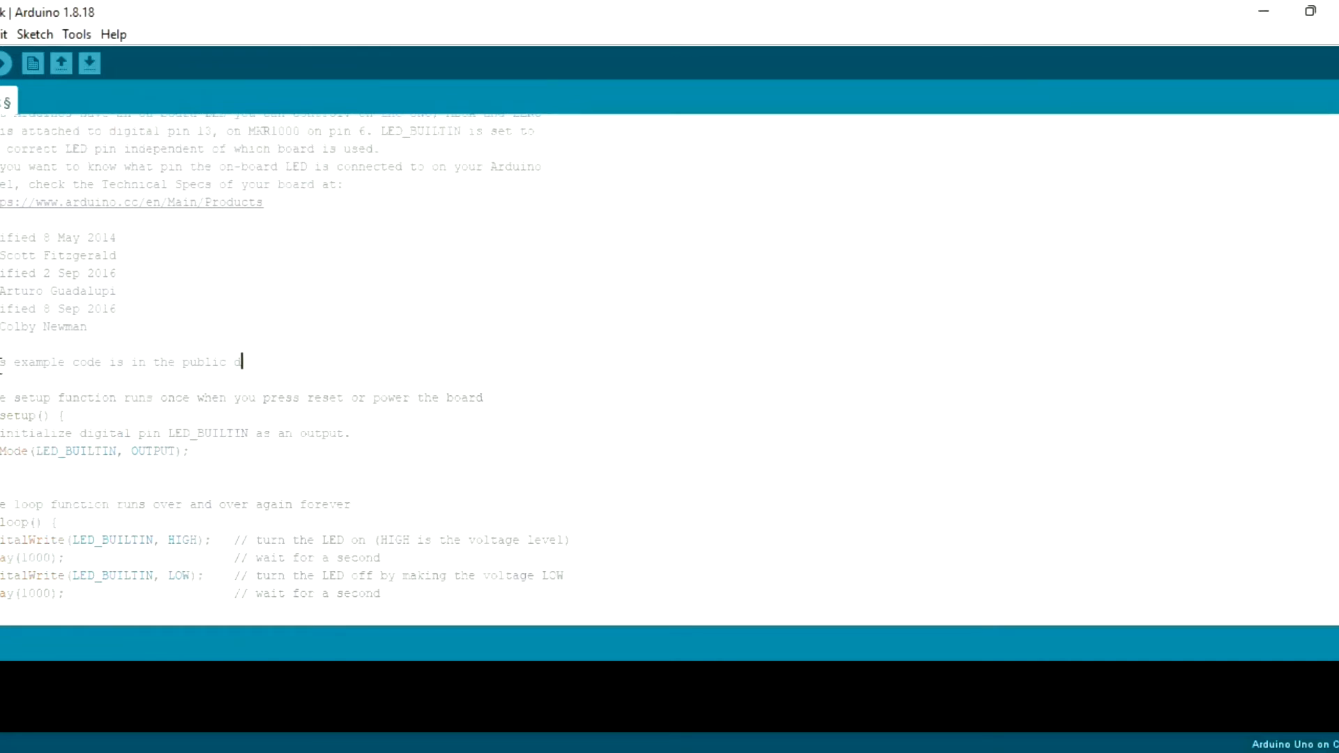
pyautogui.hotkey('ctrl', 'z')
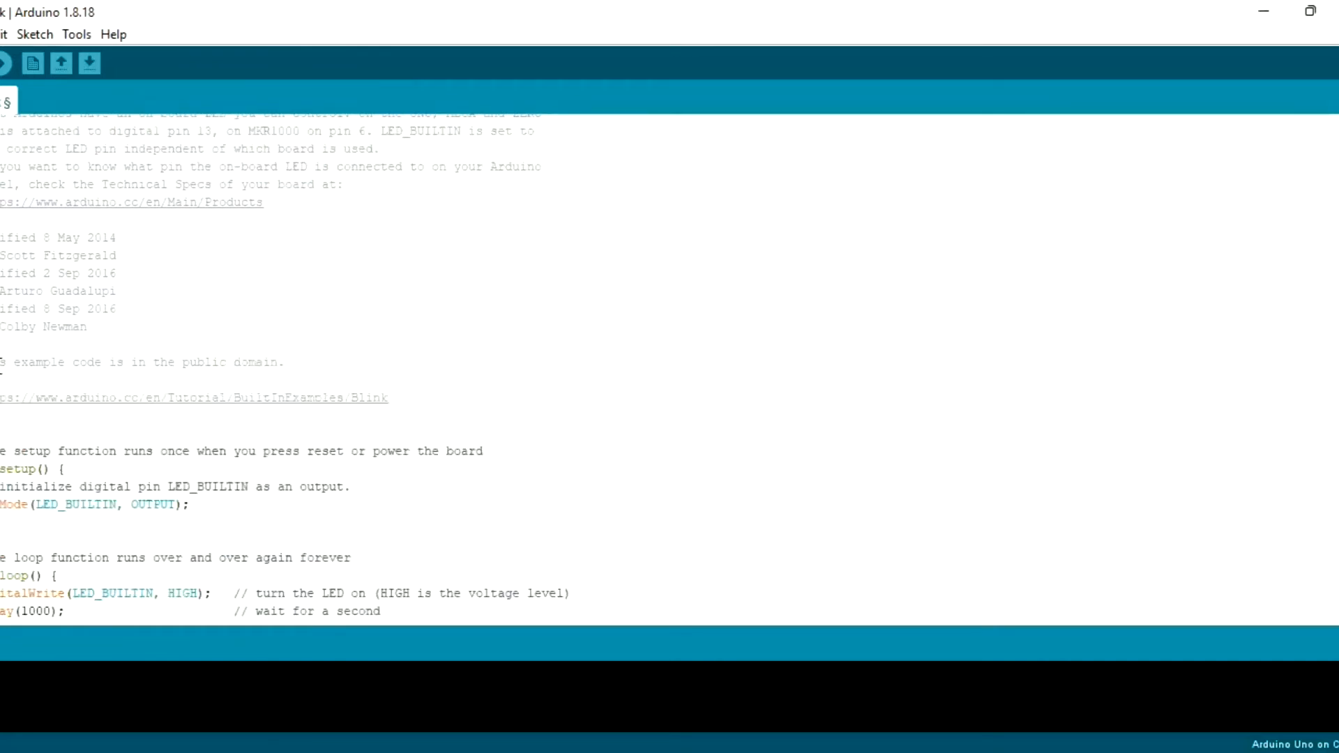
# Delete the remaining introductory comment block above the setup function in the Blink sketch
pyautogui.press('BackSpace')
pyautogui.press('BackSpace')
pyautogui.press('BackSpace')
pyautogui.press('BackSpace')
pyautogui.press('BackSpace')
pyautogui.press('BackSpace')
pyautogui.press('BackSpace')
pyautogui.press('BackSpace')
pyautogui.press('BackSpace')
pyautogui.press('BackSpace')
pyautogui.press('BackSpace')
pyautogui.press('BackSpace')
pyautogui.press('BackSpace')
pyautogui.press('BackSpace')
pyautogui.press('BackSpace')
pyautogui.press('BackSpace')
pyautogui.press('BackSpace')
pyautogui.press('BackSpace')
pyautogui.press('BackSpace')
pyautogui.press('BackSpace')
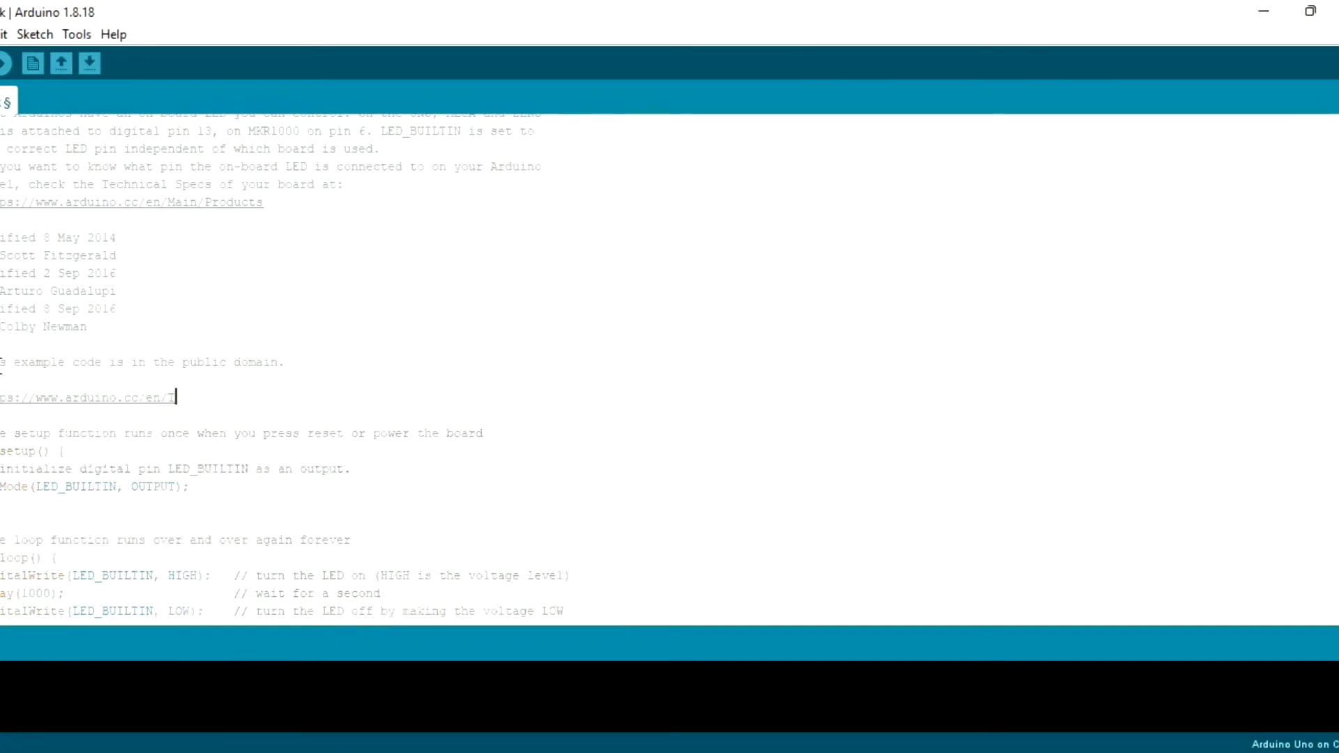
pyautogui.press('BackSpace')
pyautogui.press('BackSpace')
pyautogui.press('BackSpace')
pyautogui.press('BackSpace')
pyautogui.press('BackSpace')
pyautogui.press('BackSpace')
pyautogui.press('BackSpace')
pyautogui.press('BackSpace')
pyautogui.press('BackSpace')
pyautogui.press('BackSpace')
pyautogui.press('BackSpace')
pyautogui.press('BackSpace')
pyautogui.press('BackSpace')
pyautogui.press('BackSpace')
pyautogui.press('BackSpace')
pyautogui.press('BackSpace')
pyautogui.press('BackSpace')
pyautogui.press('BackSpace')
pyautogui.press('BackSpace')
pyautogui.press('BackSpace')
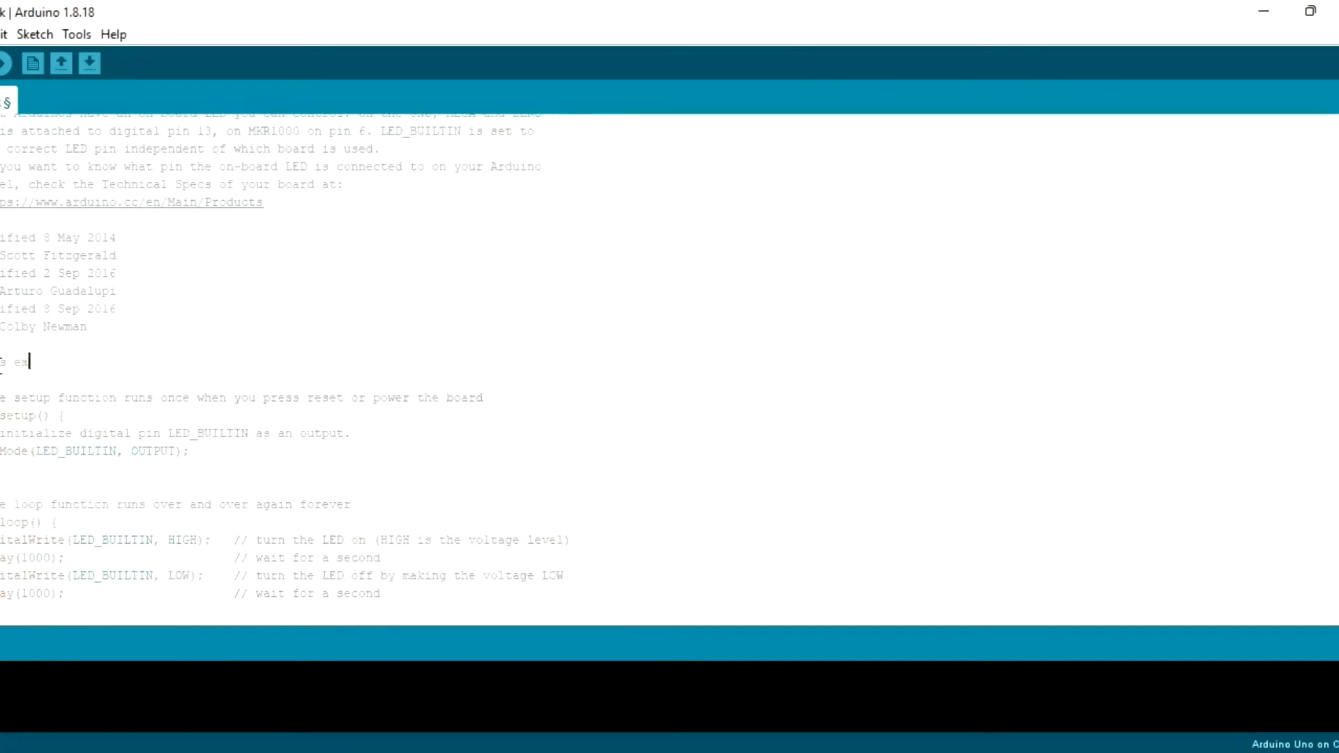
pyautogui.press('BackSpace')
pyautogui.press('BackSpace')
pyautogui.press('BackSpace')
pyautogui.press('BackSpace')
pyautogui.press('BackSpace')
pyautogui.press('BackSpace')
pyautogui.press('BackSpace')
pyautogui.press('BackSpace')
pyautogui.press('BackSpace')
pyautogui.press('BackSpace')
pyautogui.press('BackSpace')
pyautogui.press('BackSpace')
pyautogui.press('BackSpace')
pyautogui.press('BackSpace')
pyautogui.press('BackSpace')
pyautogui.press('BackSpace')
pyautogui.press('BackSpace')
pyautogui.press('BackSpace')
pyautogui.press('BackSpace')
pyautogui.press('BackSpace')
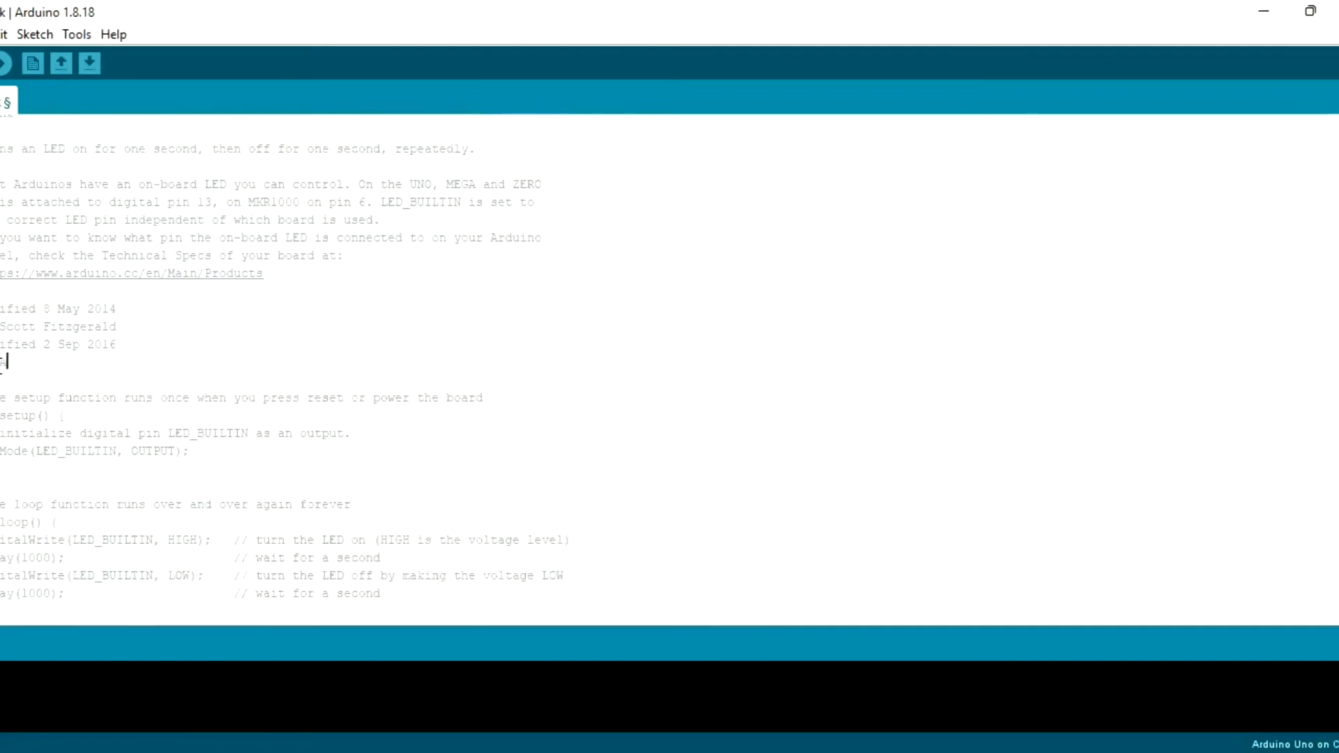
pyautogui.press('BackSpace')
pyautogui.press('BackSpace')
pyautogui.press('BackSpace')
pyautogui.press('BackSpace')
pyautogui.press('BackSpace')
pyautogui.press('BackSpace')
pyautogui.press('BackSpace')
pyautogui.press('BackSpace')
pyautogui.press('BackSpace')
pyautogui.press('BackSpace')
pyautogui.press('BackSpace')
pyautogui.press('BackSpace')
pyautogui.press('BackSpace')
pyautogui.press('BackSpace')
pyautogui.press('BackSpace')
pyautogui.press('BackSpace')
pyautogui.press('BackSpace')
pyautogui.press('BackSpace')
pyautogui.press('BackSpace')
pyautogui.press('BackSpace')
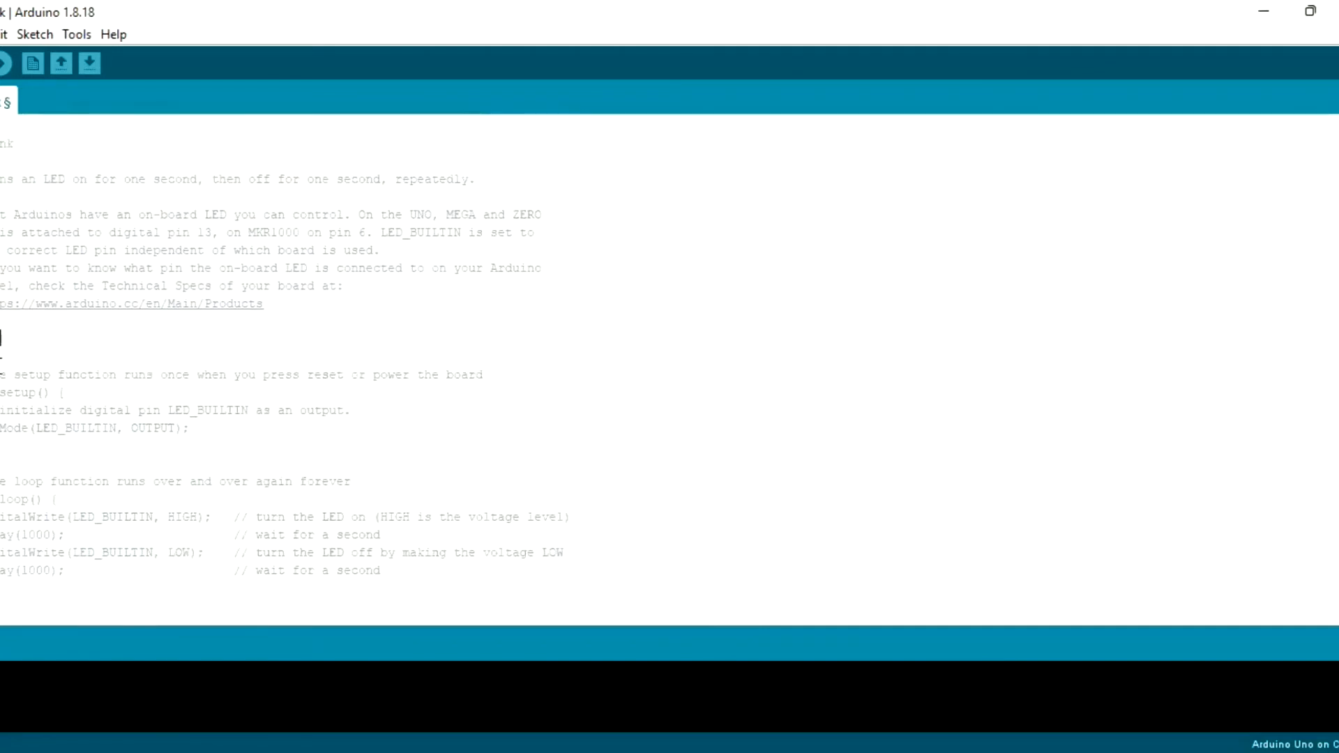
pyautogui.press('BackSpace')
pyautogui.press('BackSpace')
pyautogui.press('BackSpace')
pyautogui.press('BackSpace')
pyautogui.press('BackSpace')
pyautogui.press('BackSpace')
pyautogui.press('BackSpace')
pyautogui.press('BackSpace')
pyautogui.press('BackSpace')
pyautogui.press('BackSpace')
pyautogui.press('BackSpace')
pyautogui.press('BackSpace')
pyautogui.press('BackSpace')
pyautogui.press('BackSpace')
pyautogui.press('BackSpace')
pyautogui.press('BackSpace')
pyautogui.press('BackSpace')
pyautogui.press('BackSpace')
pyautogui.press('BackSpace')
pyautogui.press('BackSpace')
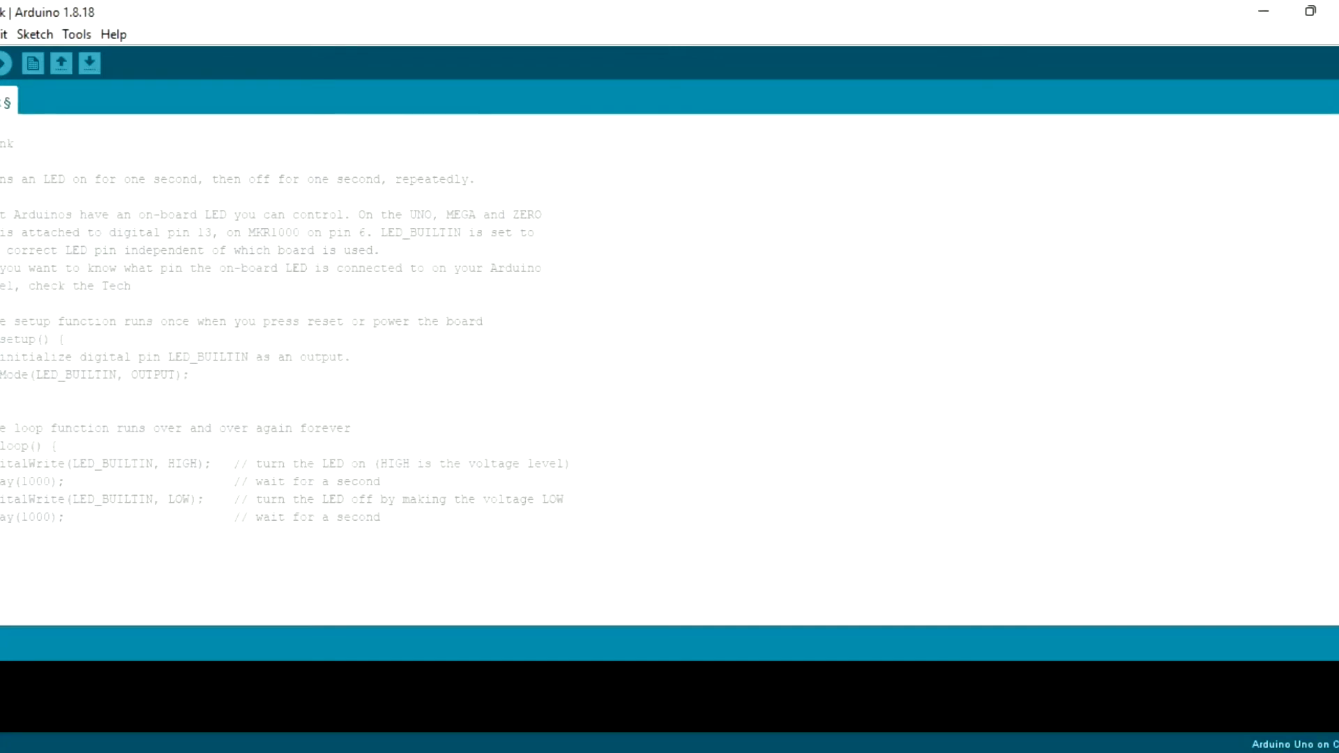
pyautogui.moveTo(3, 143); pyautogui.dragTo(171, 284)
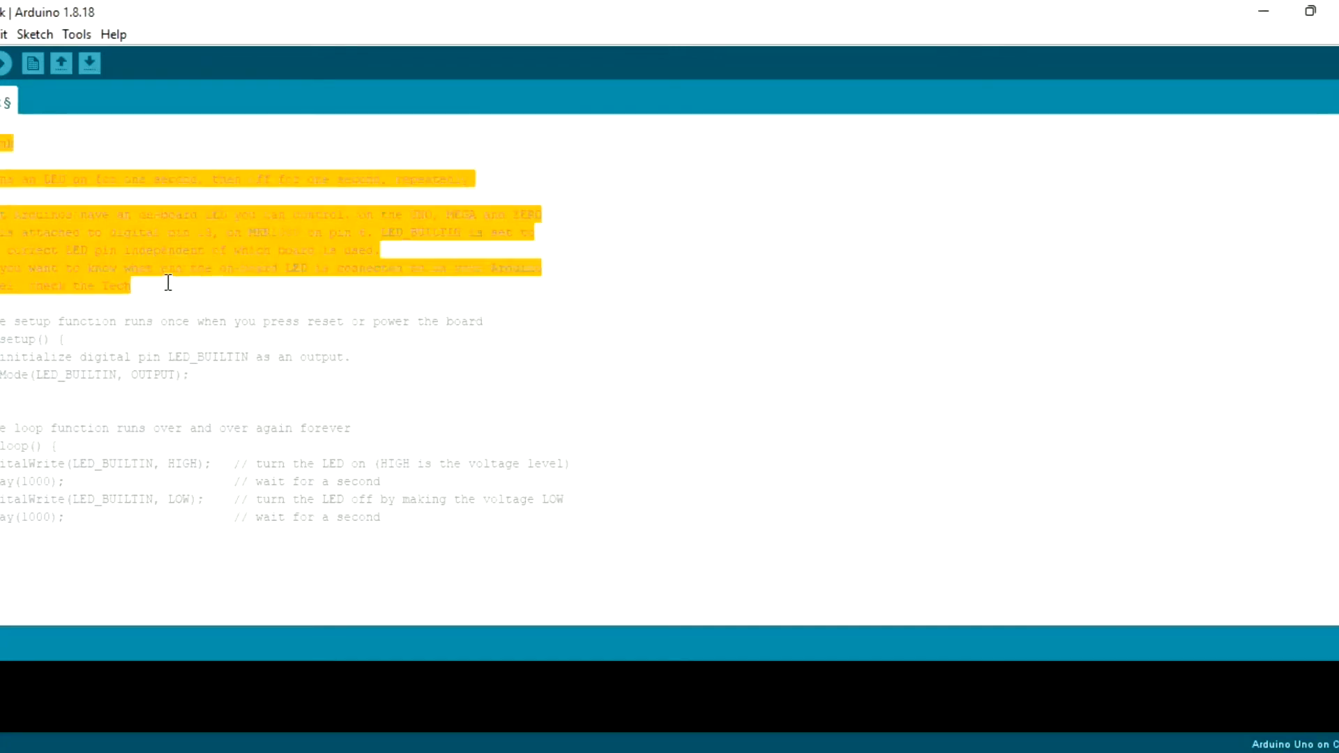
pyautogui.press('BackSpace')
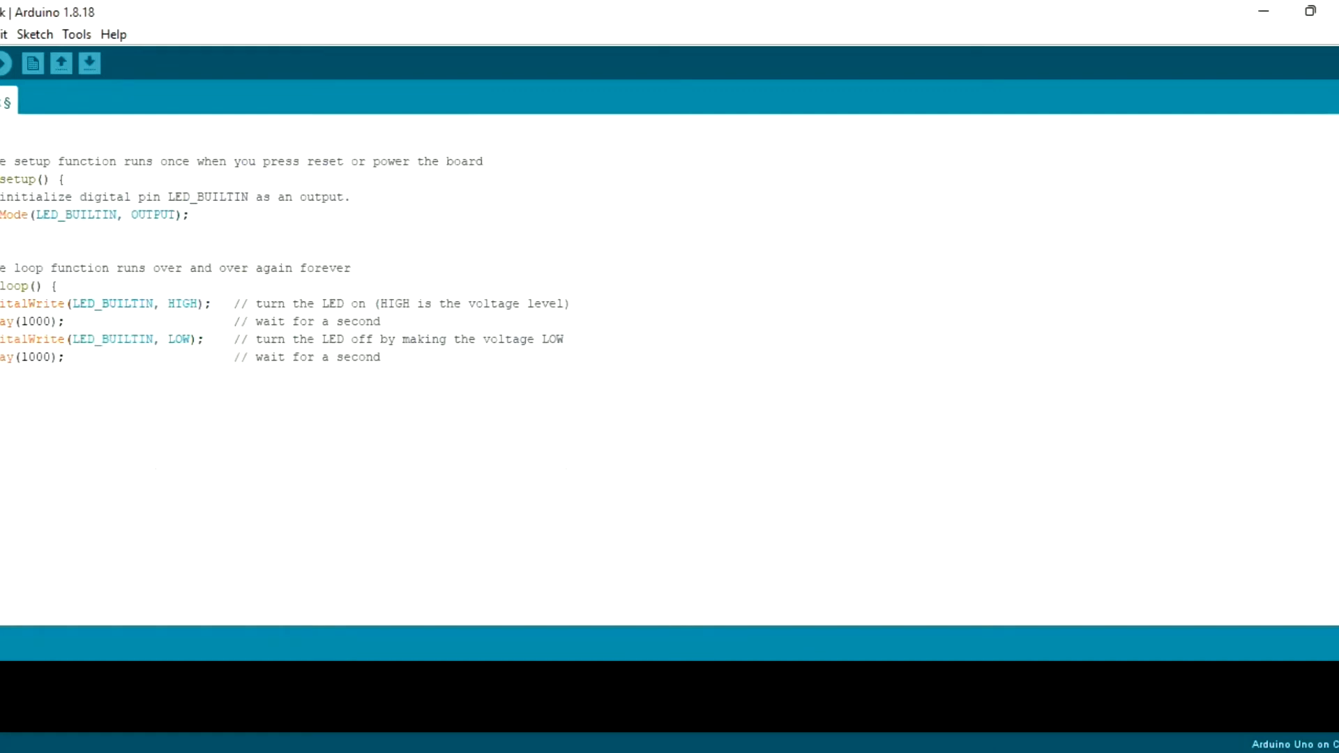
# Examine the setup and loop functions of the Blink sketch, including the LED_BUILTIN, HIGH and delay statements
pyautogui.moveTo(1, 179); pyautogui.dragTo(20, 410)
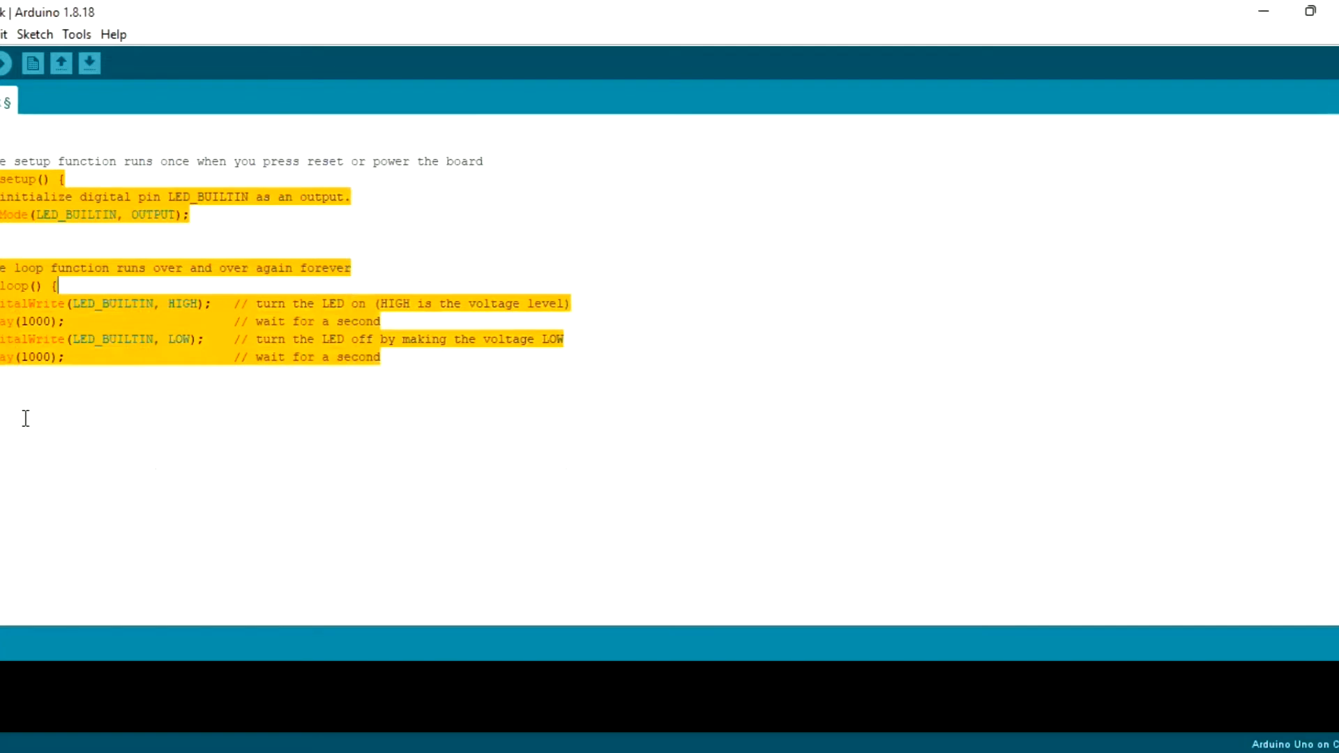
pyautogui.click(23, 415)
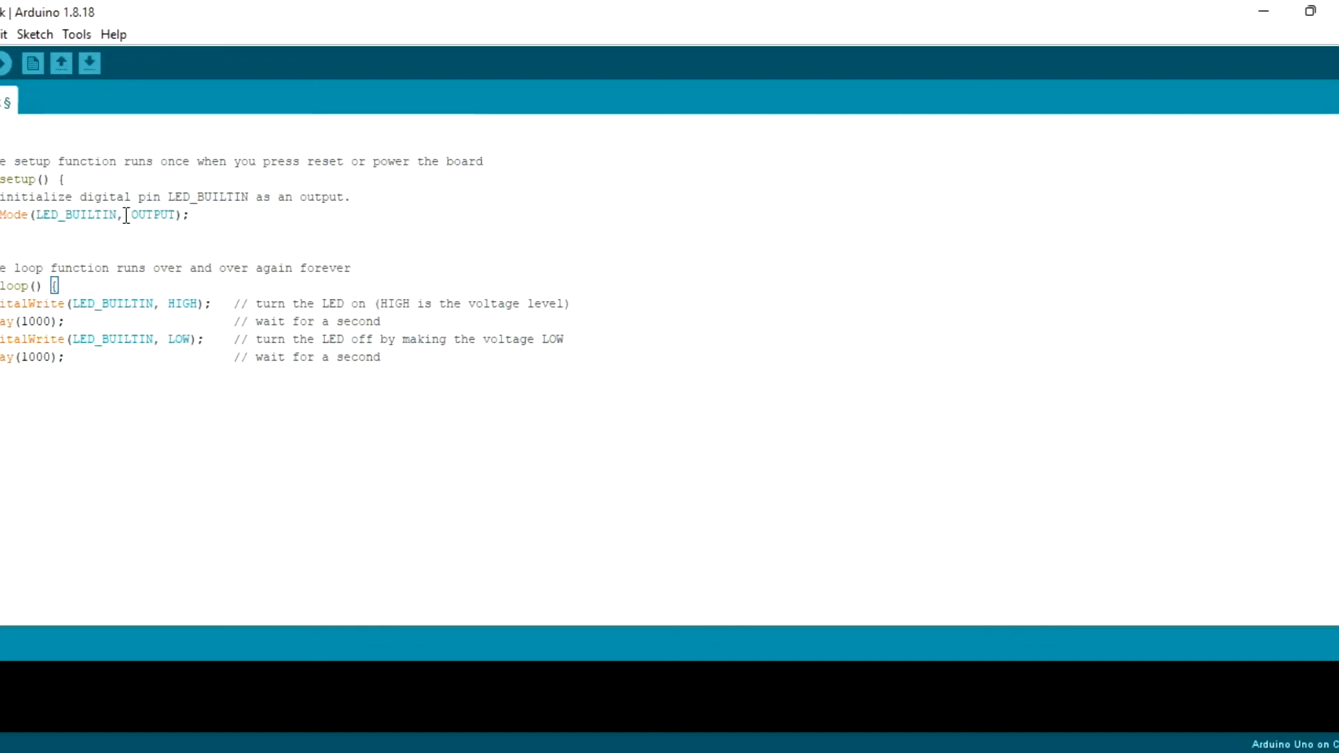
pyautogui.click(138, 300)
pyautogui.click(171, 303)
pyautogui.click(19, 319)
# Look over the sketch and file commands, and choose Arduino Uno as the target board
pyautogui.click(33, 34)
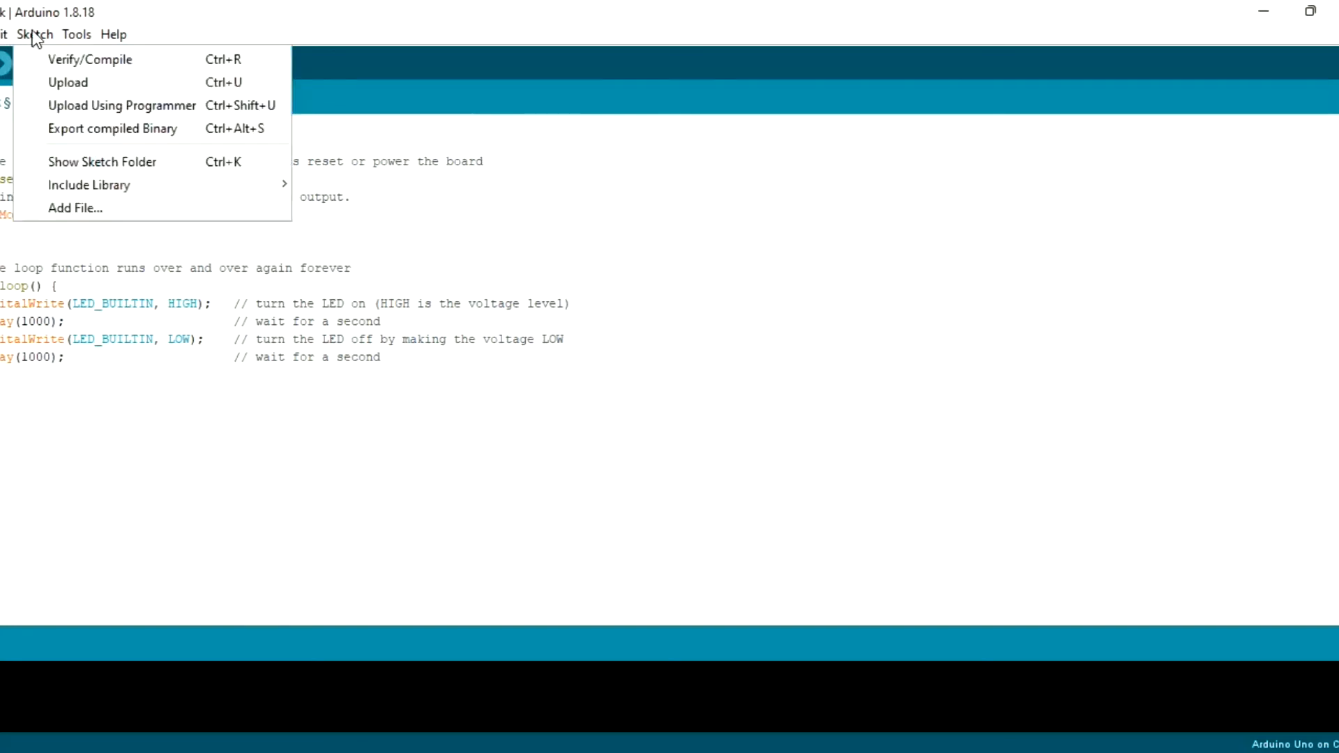
pyautogui.moveTo(0, 35)
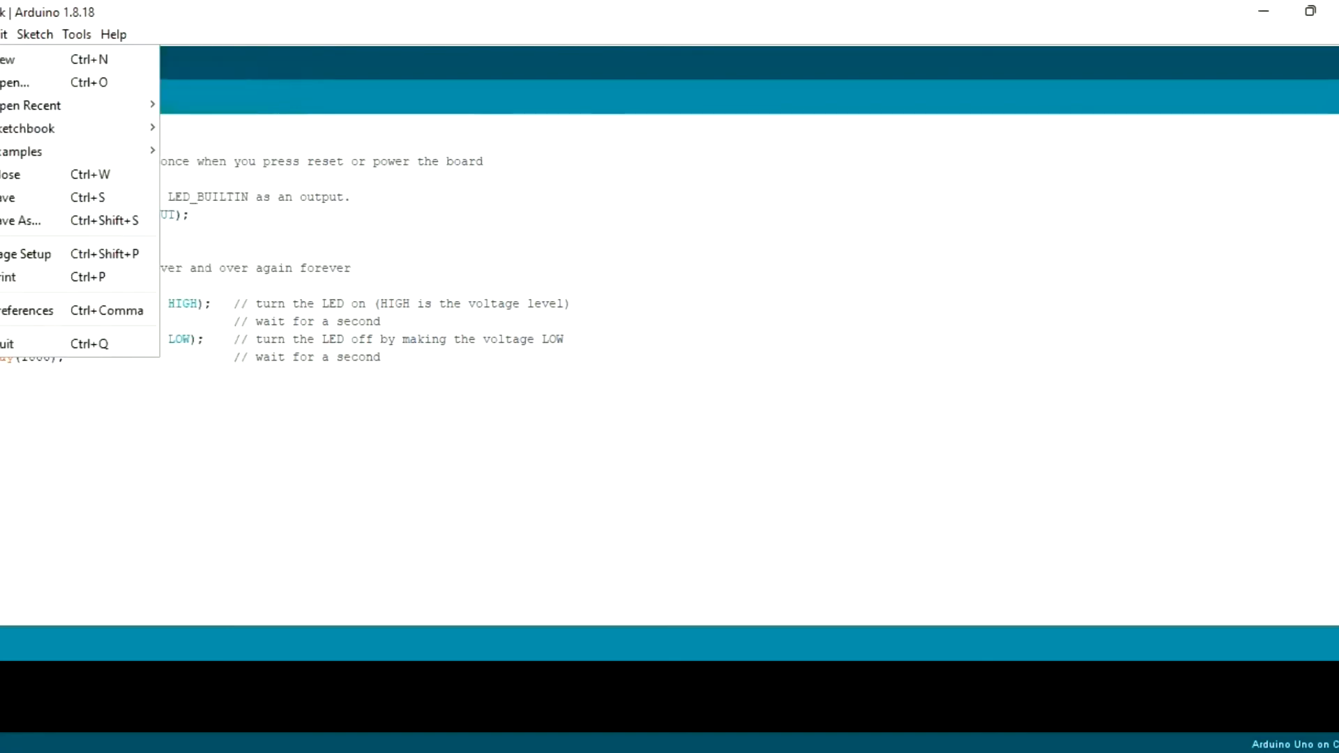
pyautogui.click(67, 33)
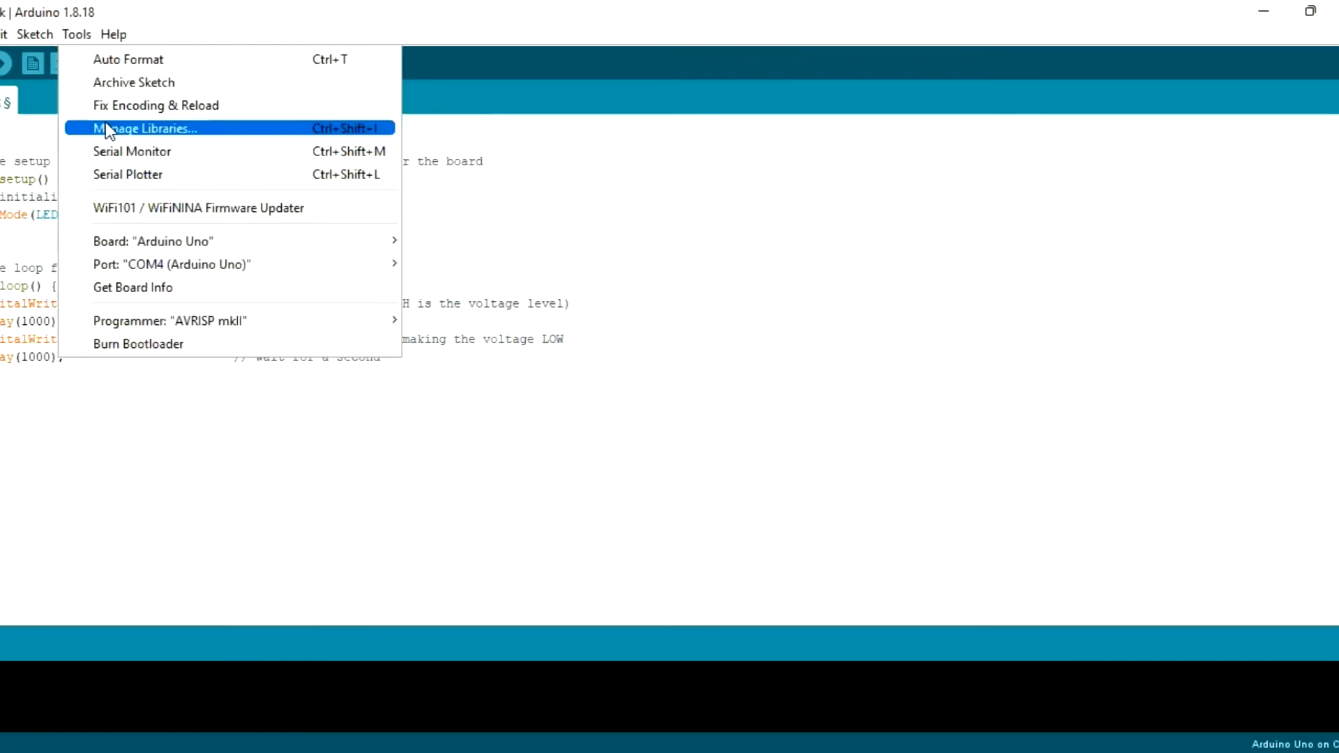
pyautogui.moveTo(143, 246)
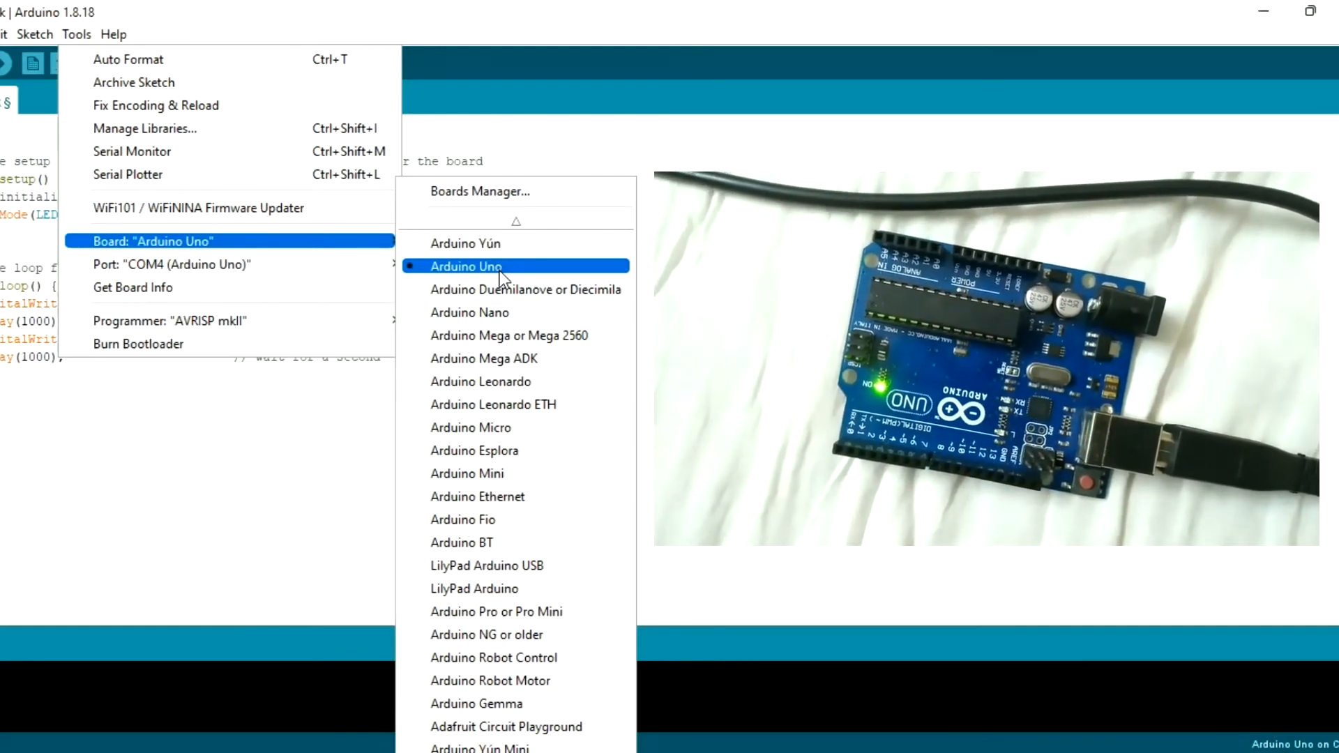
pyautogui.click(500, 271)
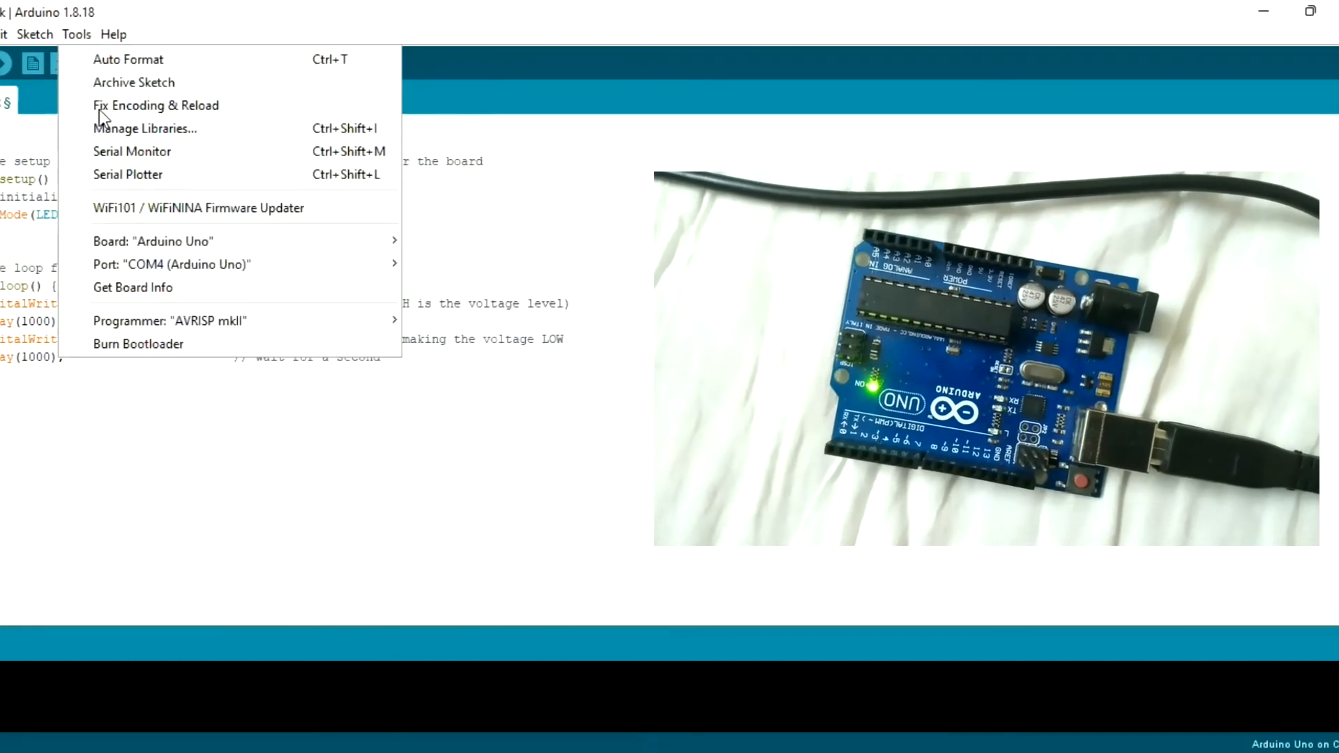
# Check the board and port selections and upload the Blink sketch to the Arduino Uno
pyautogui.moveTo(128, 240)
pyautogui.moveTo(128, 270)
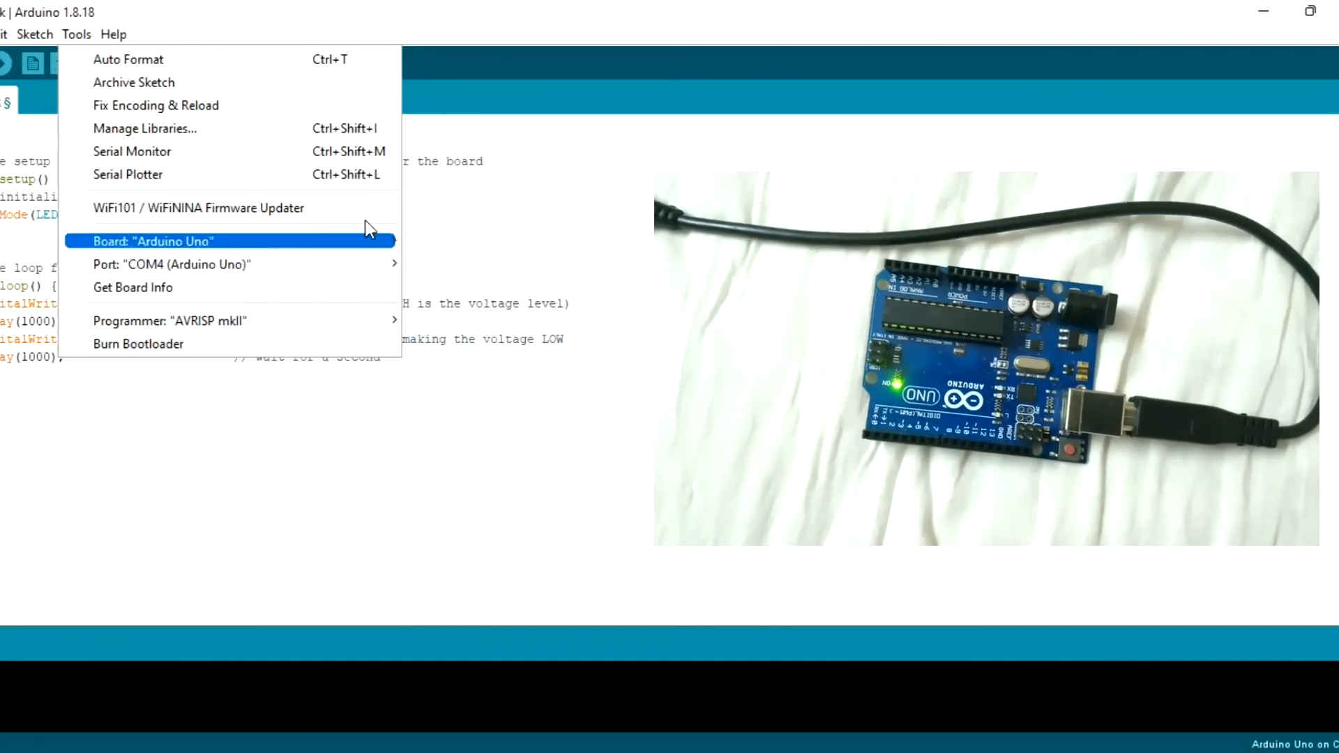
pyautogui.click(463, 207)
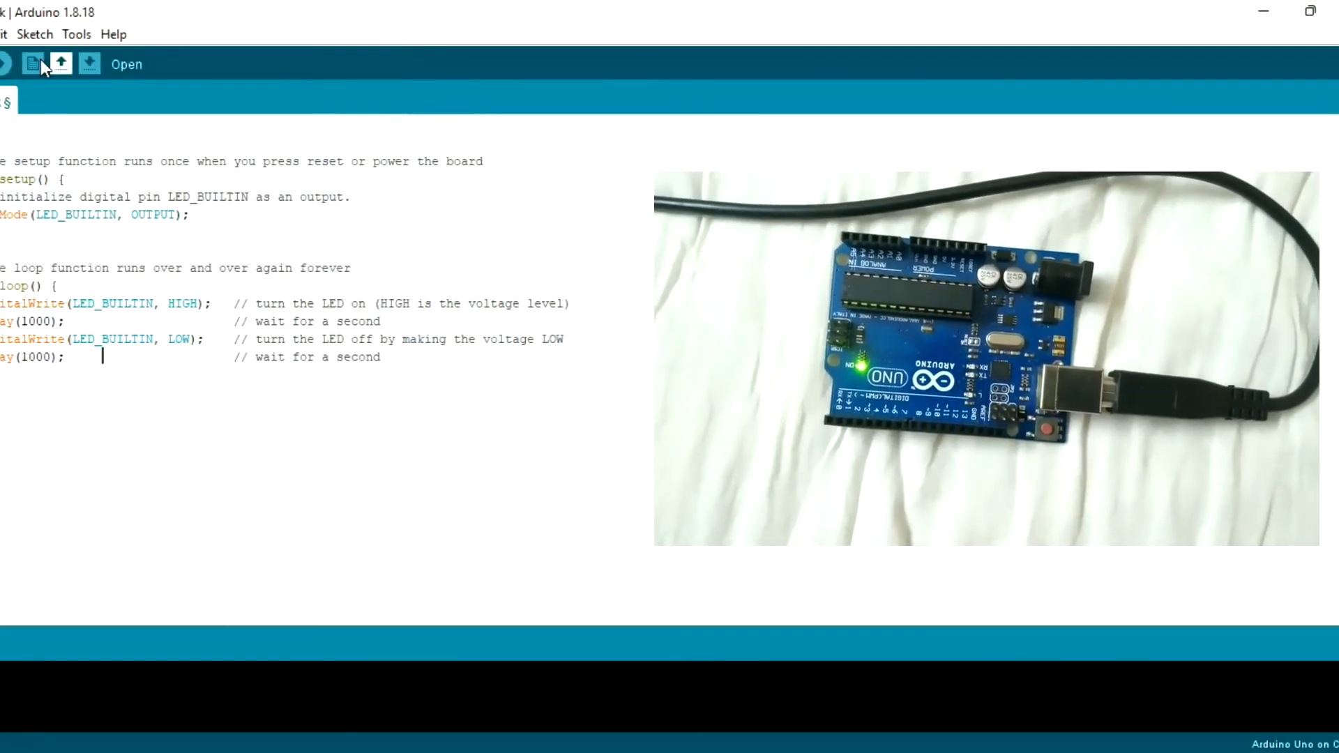
pyautogui.click(5, 67)
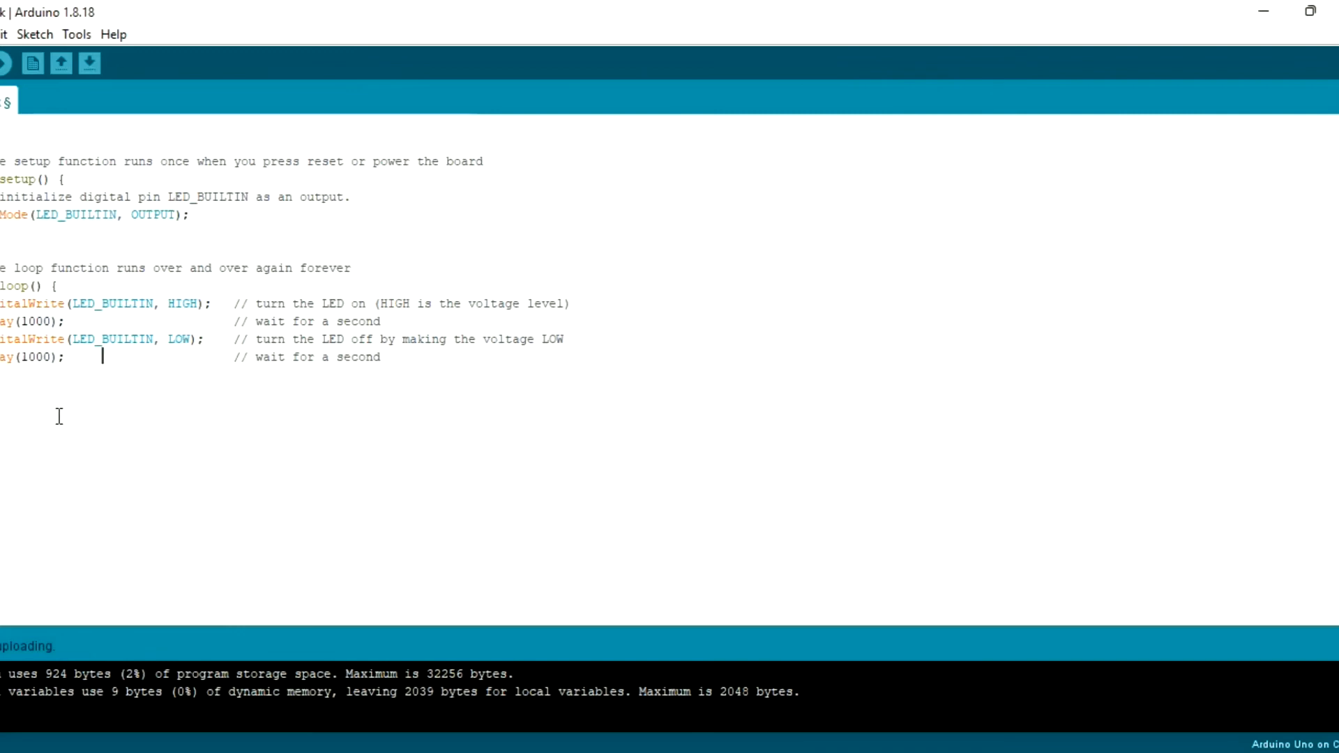
# Set the delay after the LED turns on to 5000 and upload the modified sketch to the board
pyautogui.click(27, 321)
pyautogui.press('BackSpace')
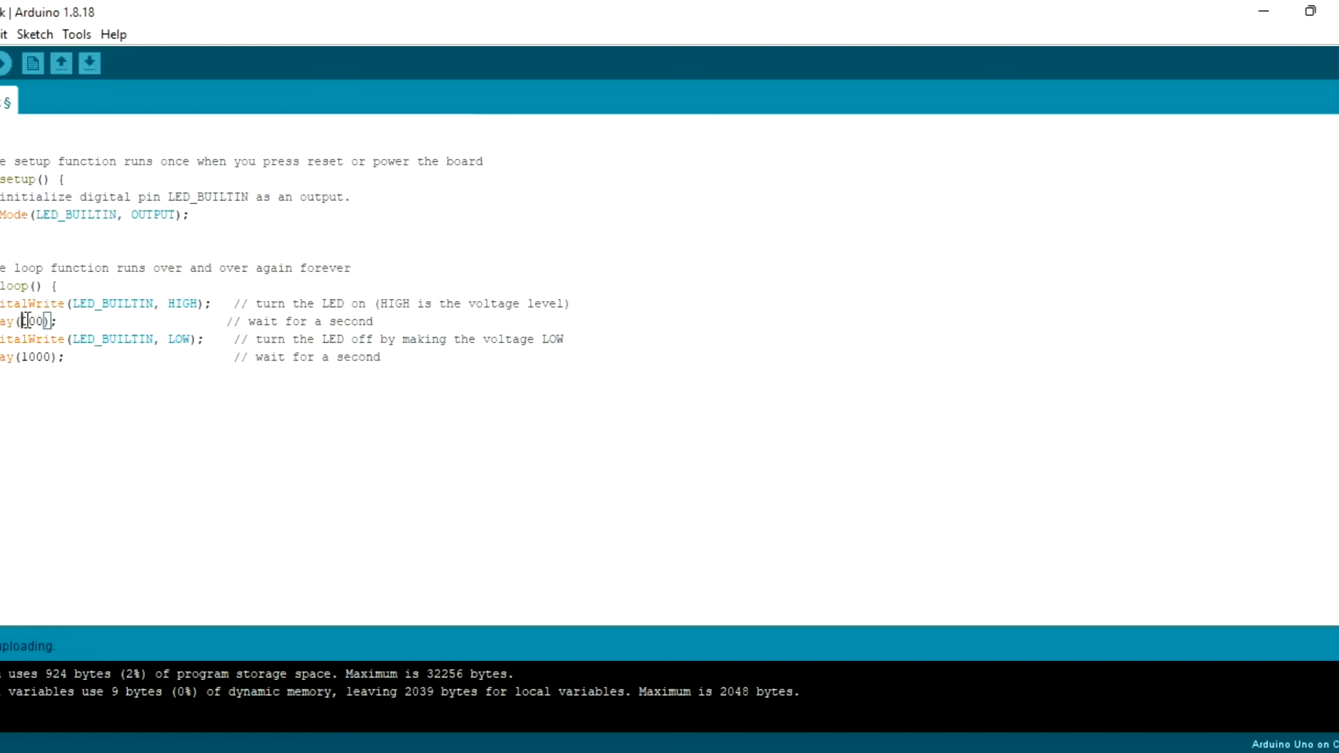
pyautogui.write('5')
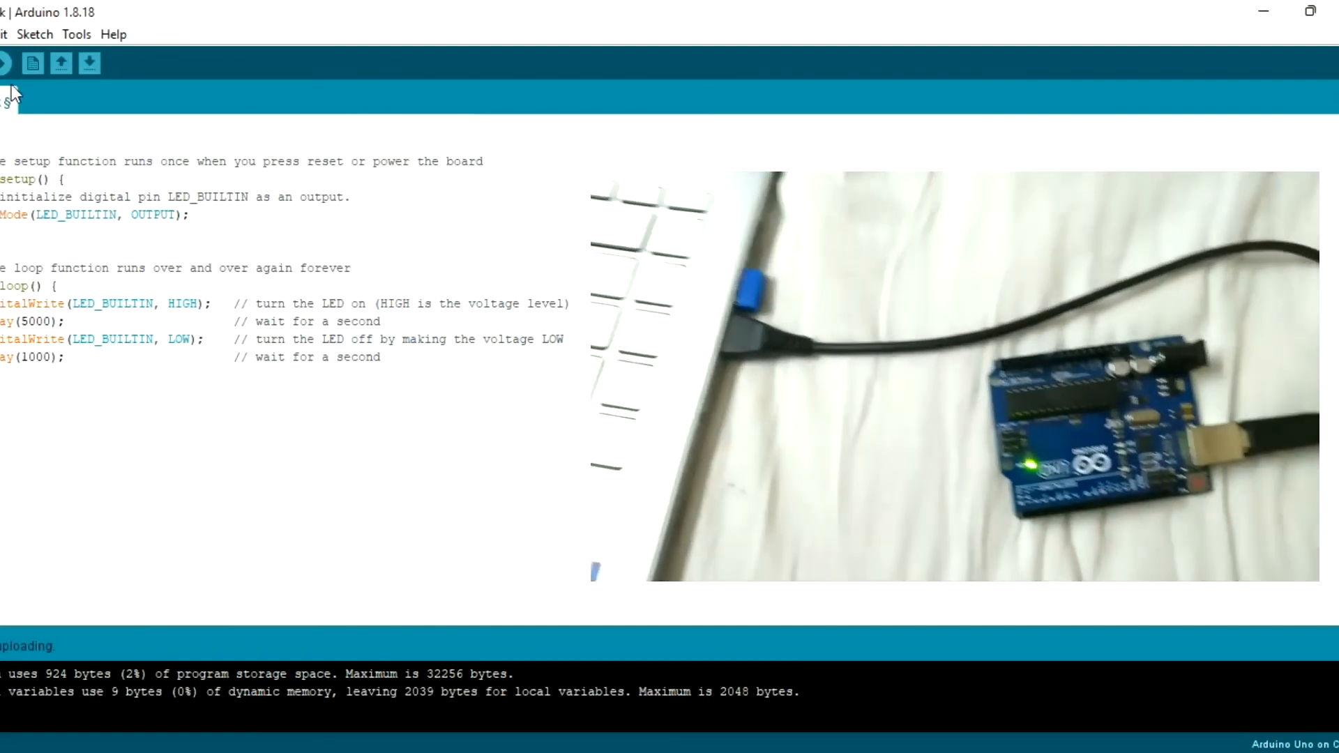
pyautogui.click(2, 65)
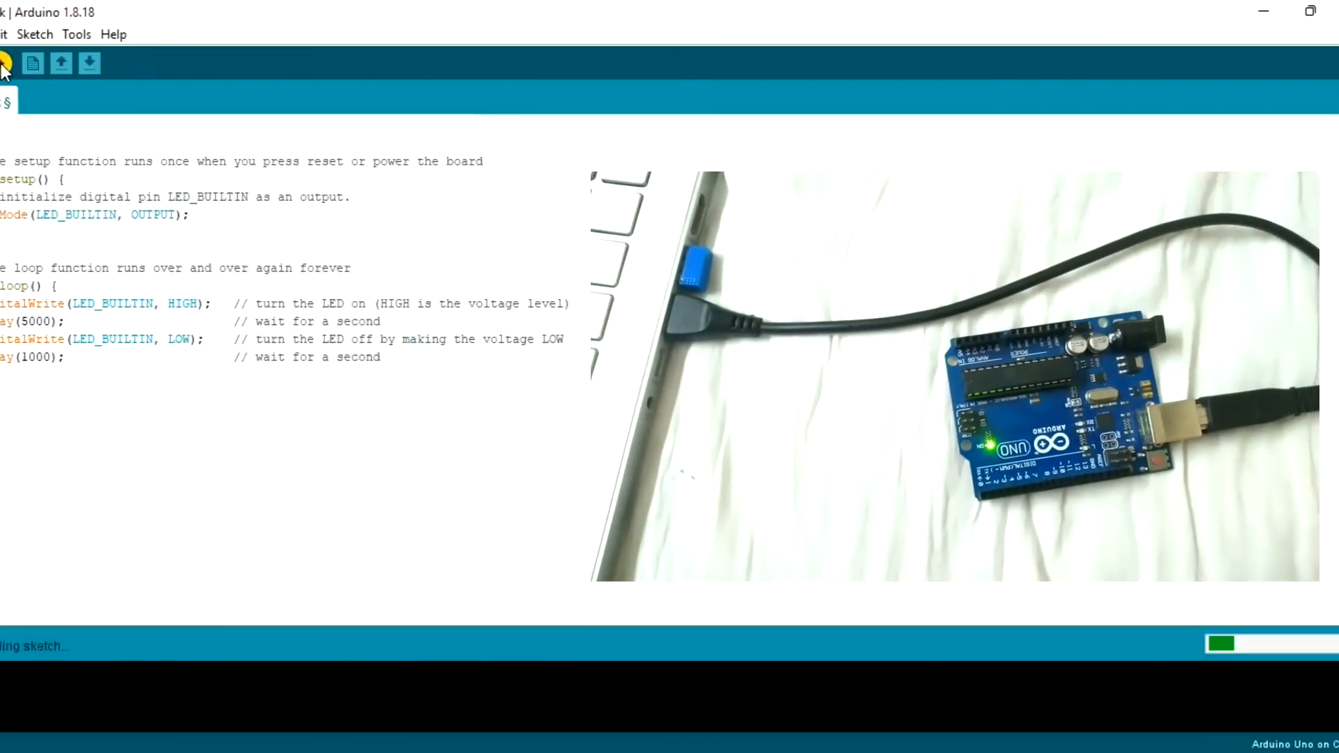